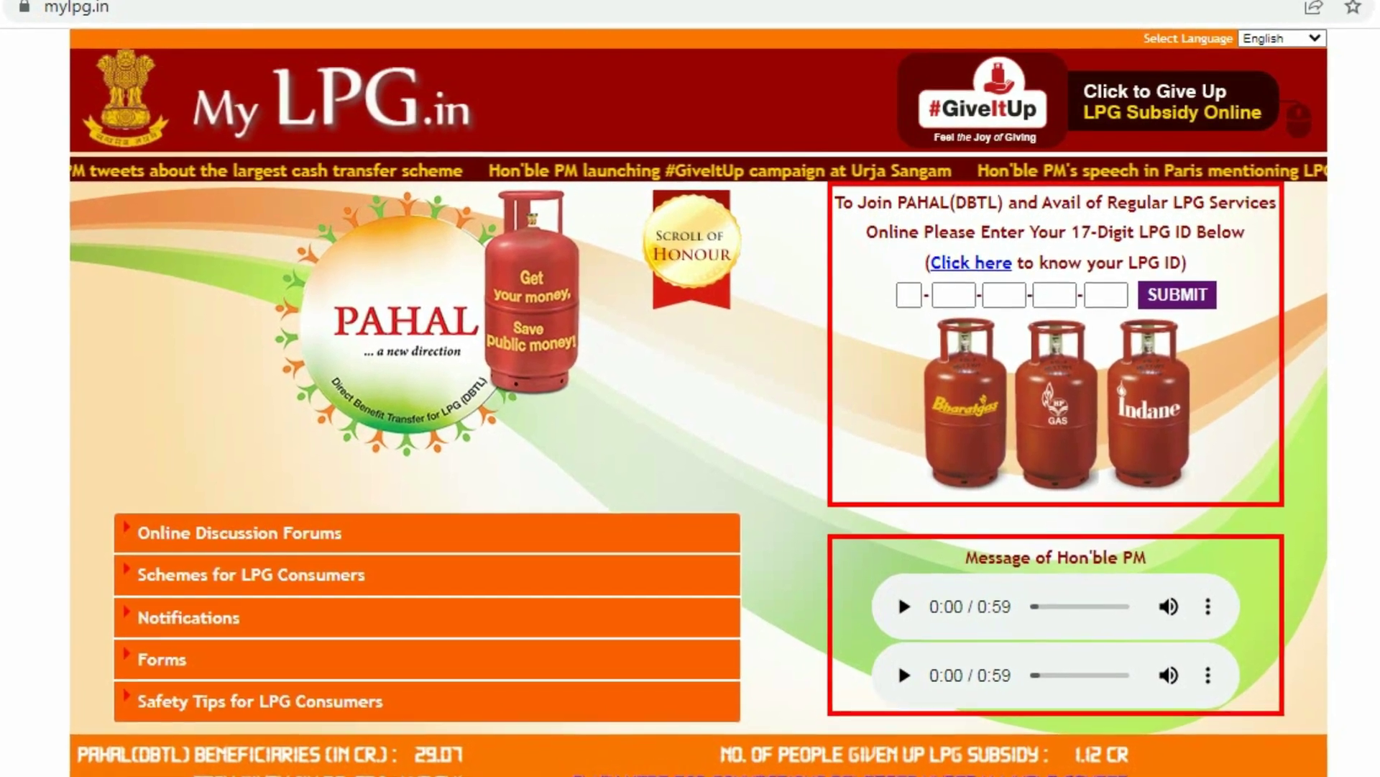
{"action": "mouse_move", "coordinate": [883, 309]}
{"action": "left_mouse_down"}
{"action": "mouse_move", "coordinate": [1133, 317]}
{"action": "mouse_move", "coordinate": [1236, 464]}
{"action": "mouse_move", "coordinate": [1248, 524]}
{"action": "mouse_move", "coordinate": [1261, 518]}
{"action": "left_mouse_up"}
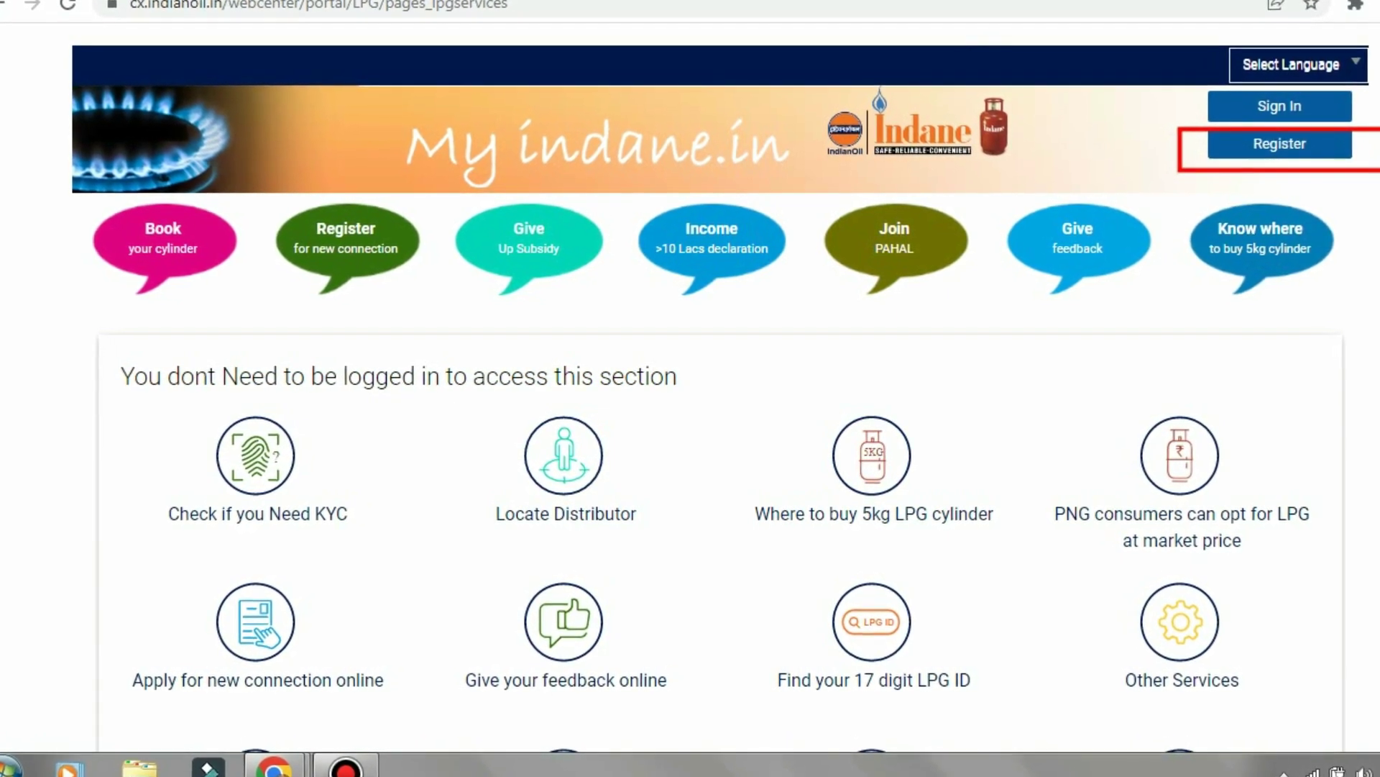
- Open the new-account registration form, go through its name and mobile number fields, and complete the reCAPTCHA check
{"action": "left_click", "coordinate": [1284, 144]}
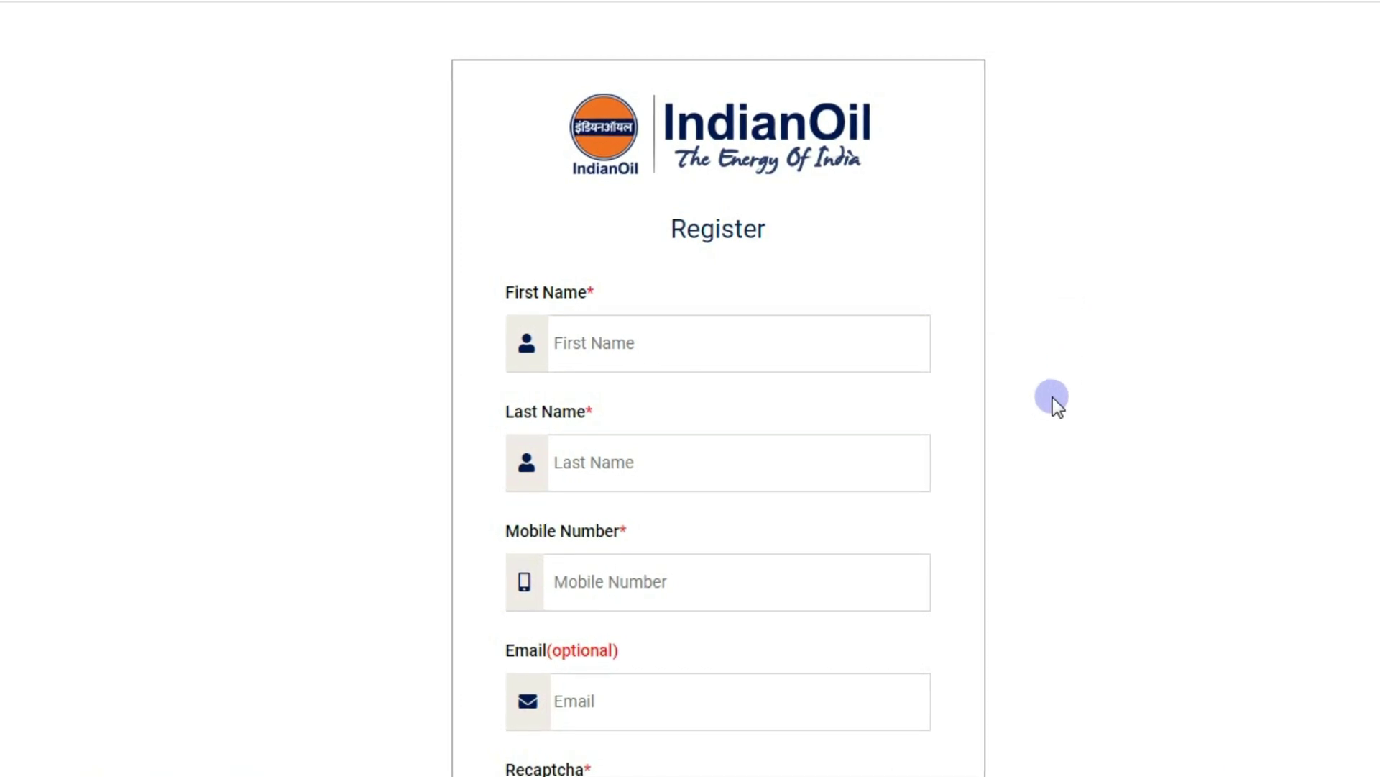
{"action": "left_click", "coordinate": [667, 327]}
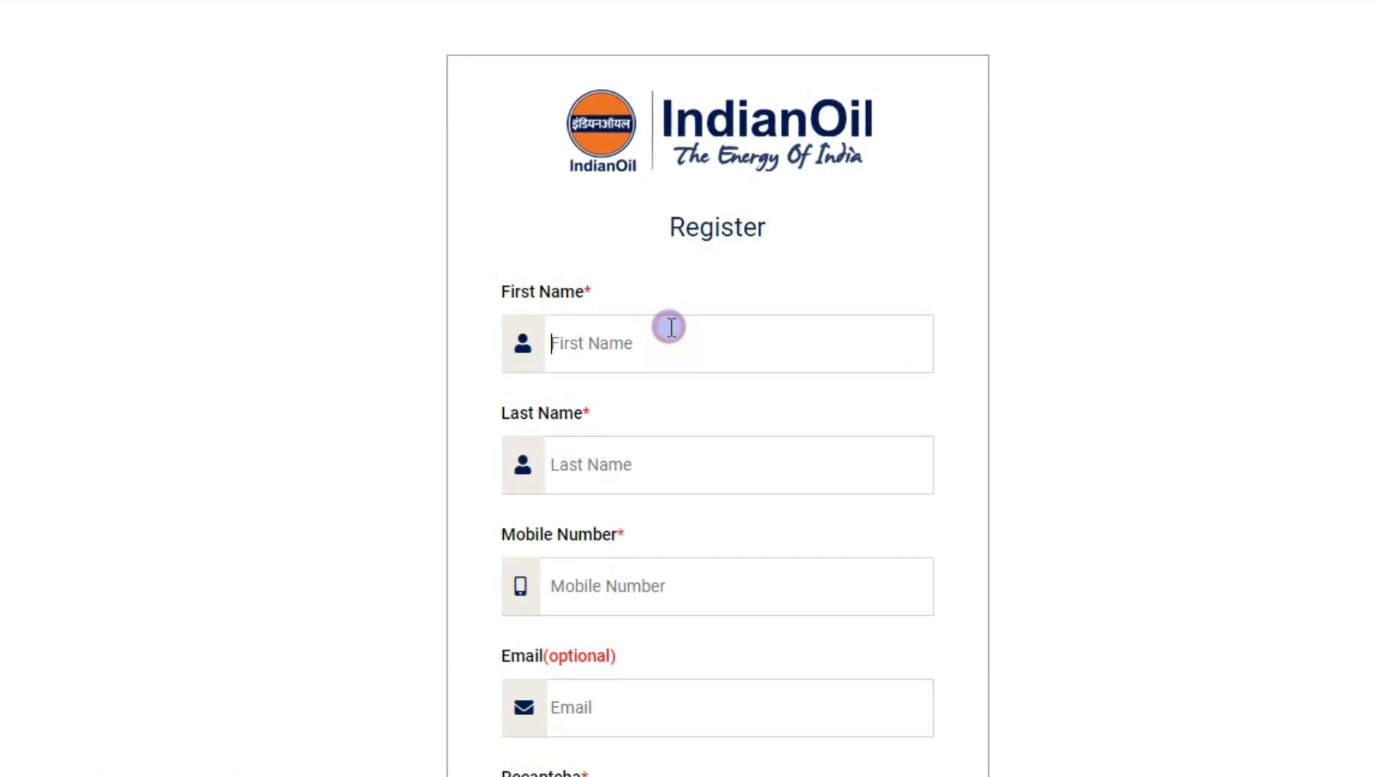
{"action": "left_click", "coordinate": [657, 467]}
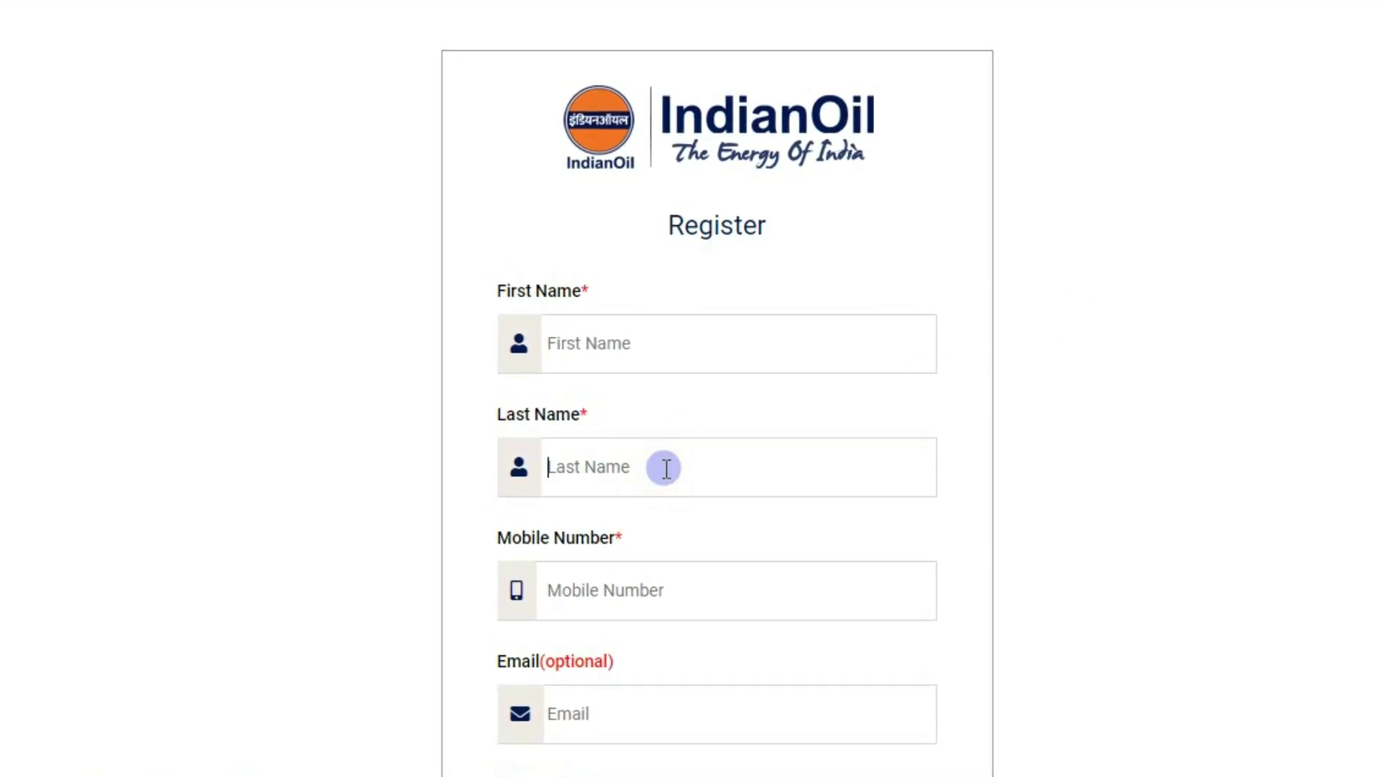
{"action": "scroll", "coordinate": [690, 468], "scroll_direction": "down", "scroll_amount": 3}
{"action": "left_click", "coordinate": [623, 356]}
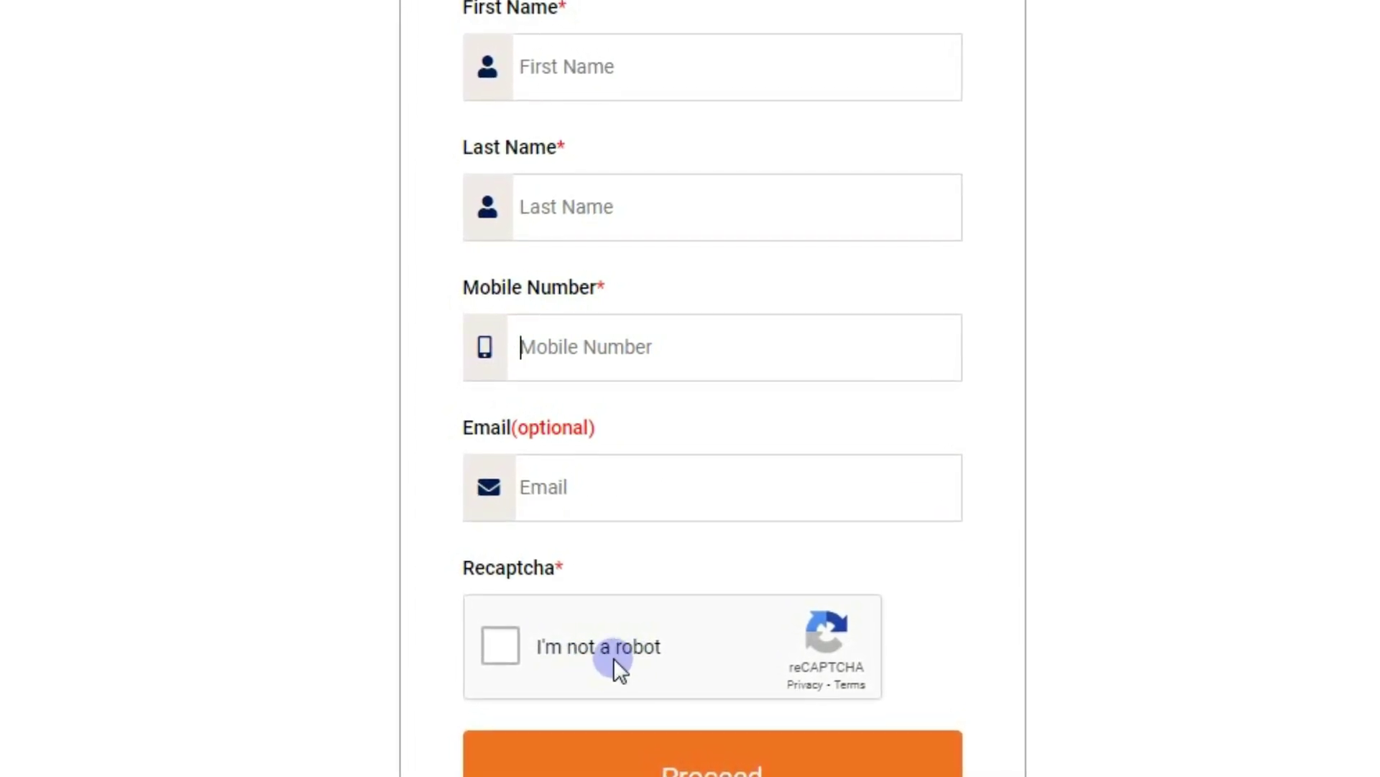
{"action": "left_click", "coordinate": [496, 647]}
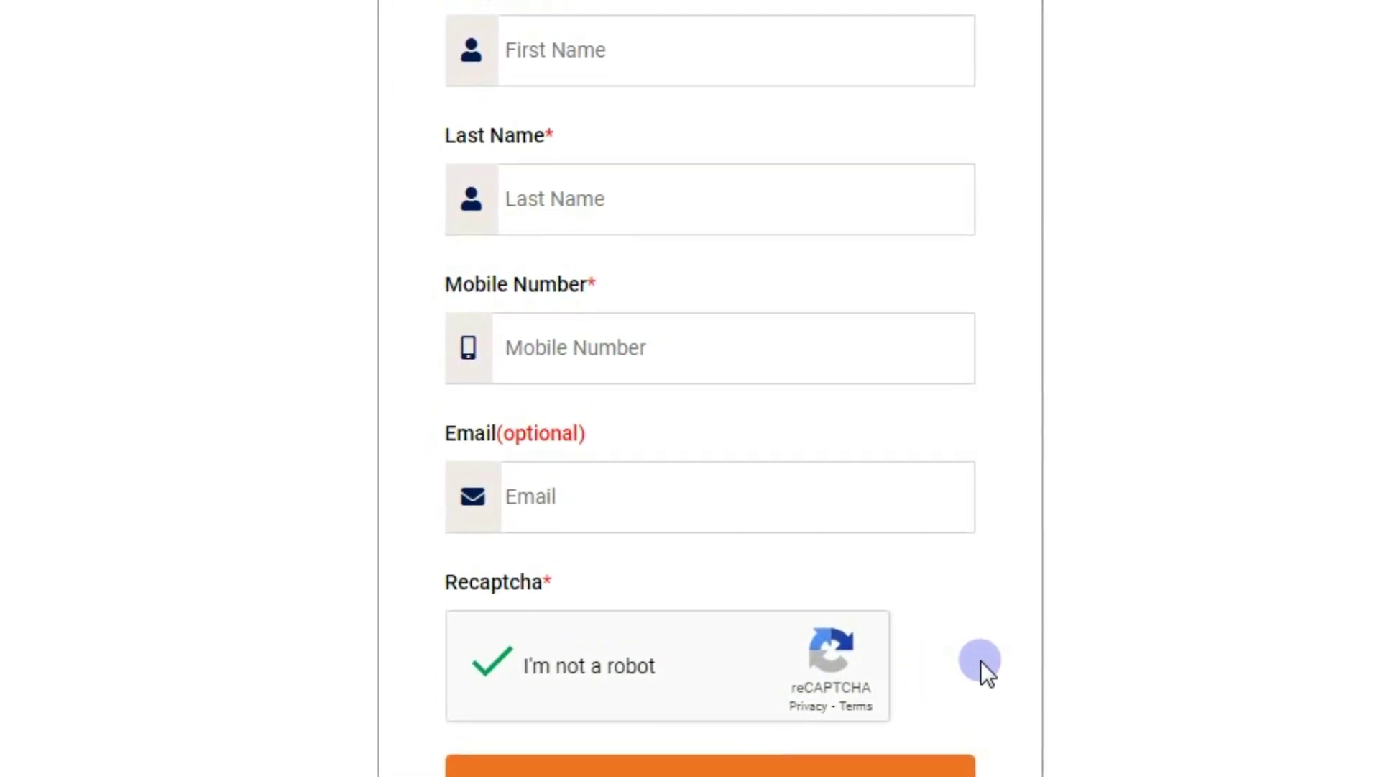
{"action": "scroll", "coordinate": [979, 660], "scroll_direction": "up", "scroll_amount": 4}
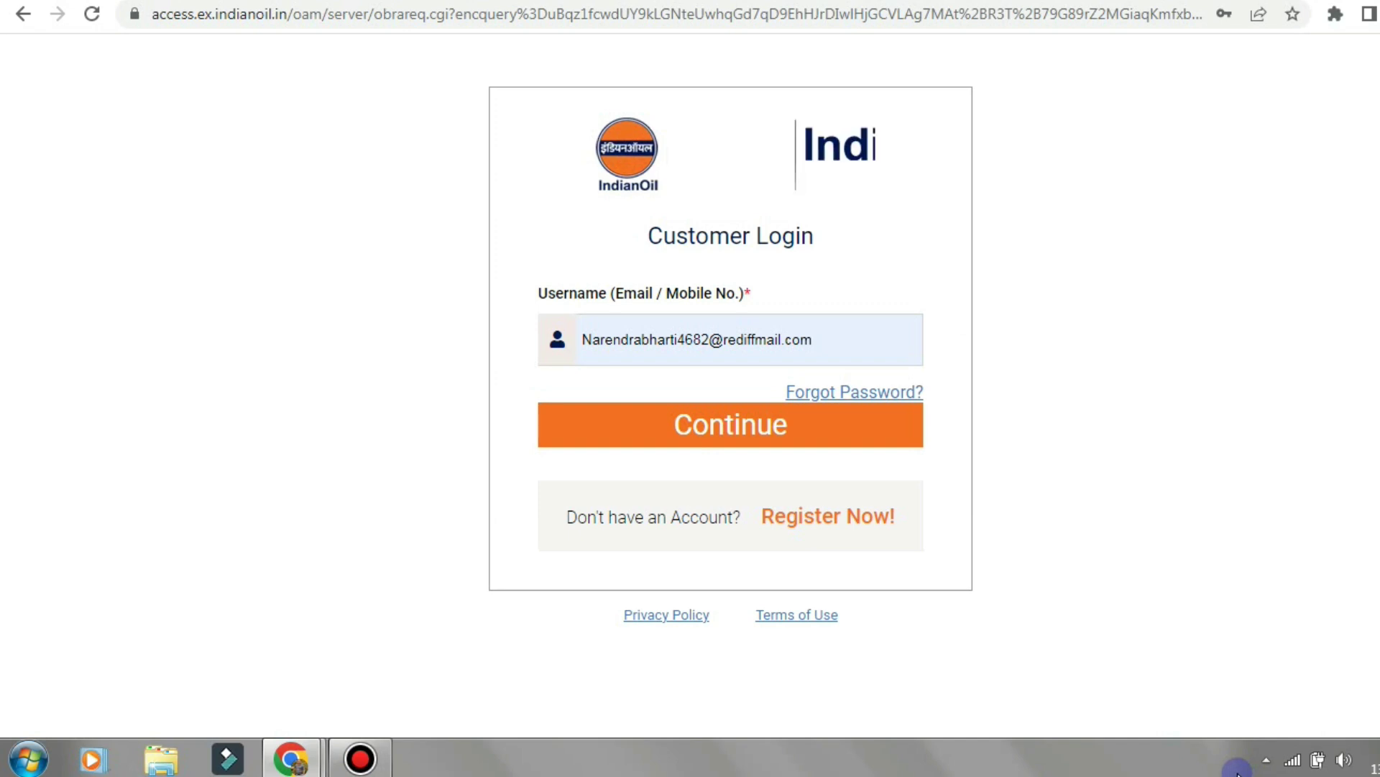
- Sign in to the customer account with the saved username and account password, complete the reCAPTCHA, and dismiss the saved-password warning
{"action": "left_click", "coordinate": [772, 429]}
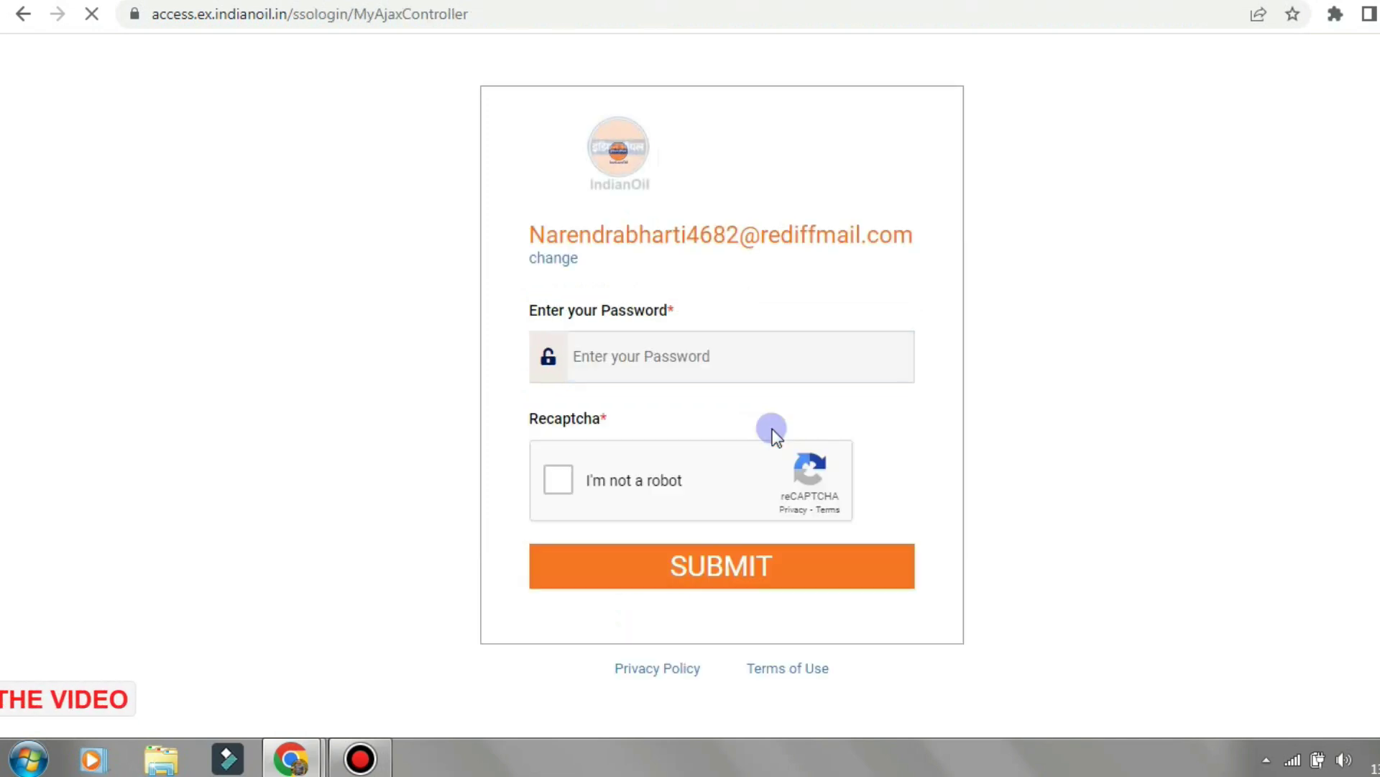
{"action": "left_click", "coordinate": [776, 359]}
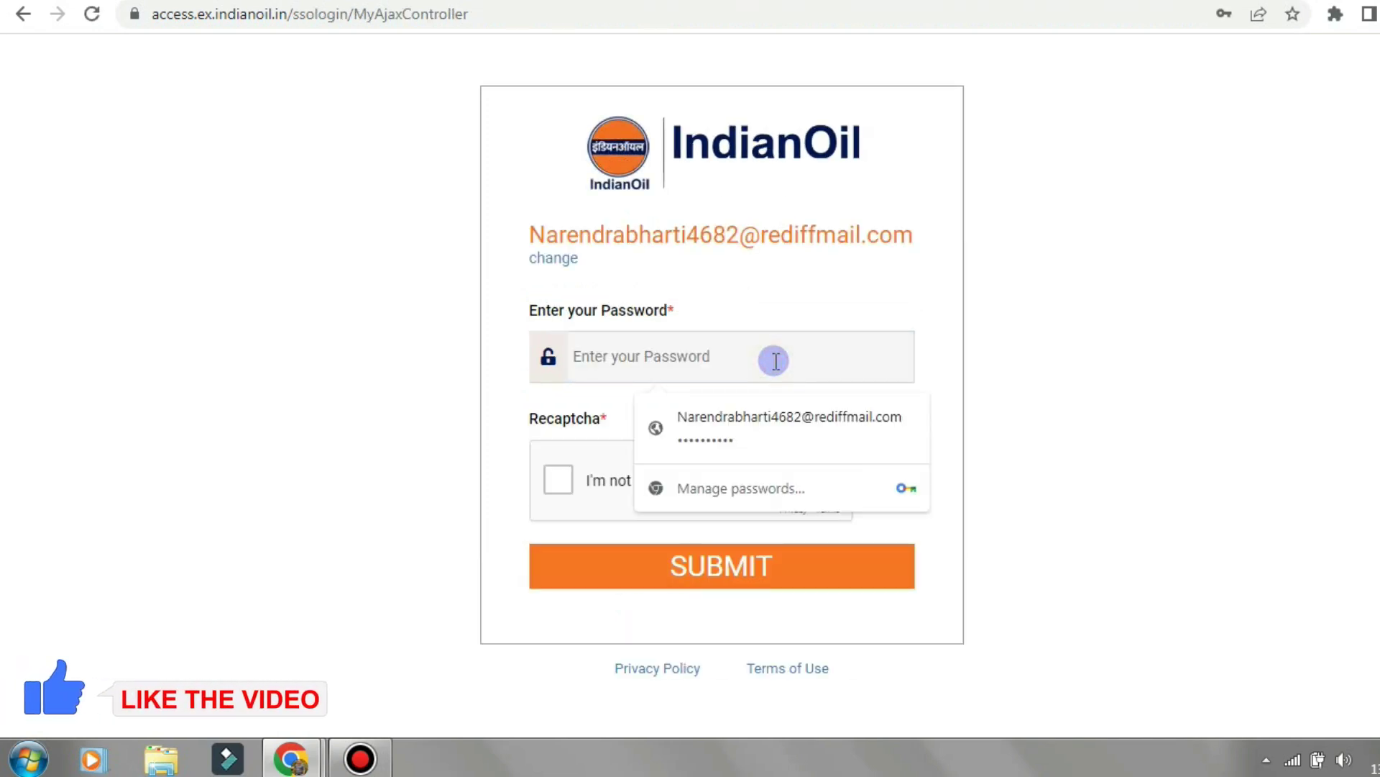
{"action": "left_click", "coordinate": [740, 430]}
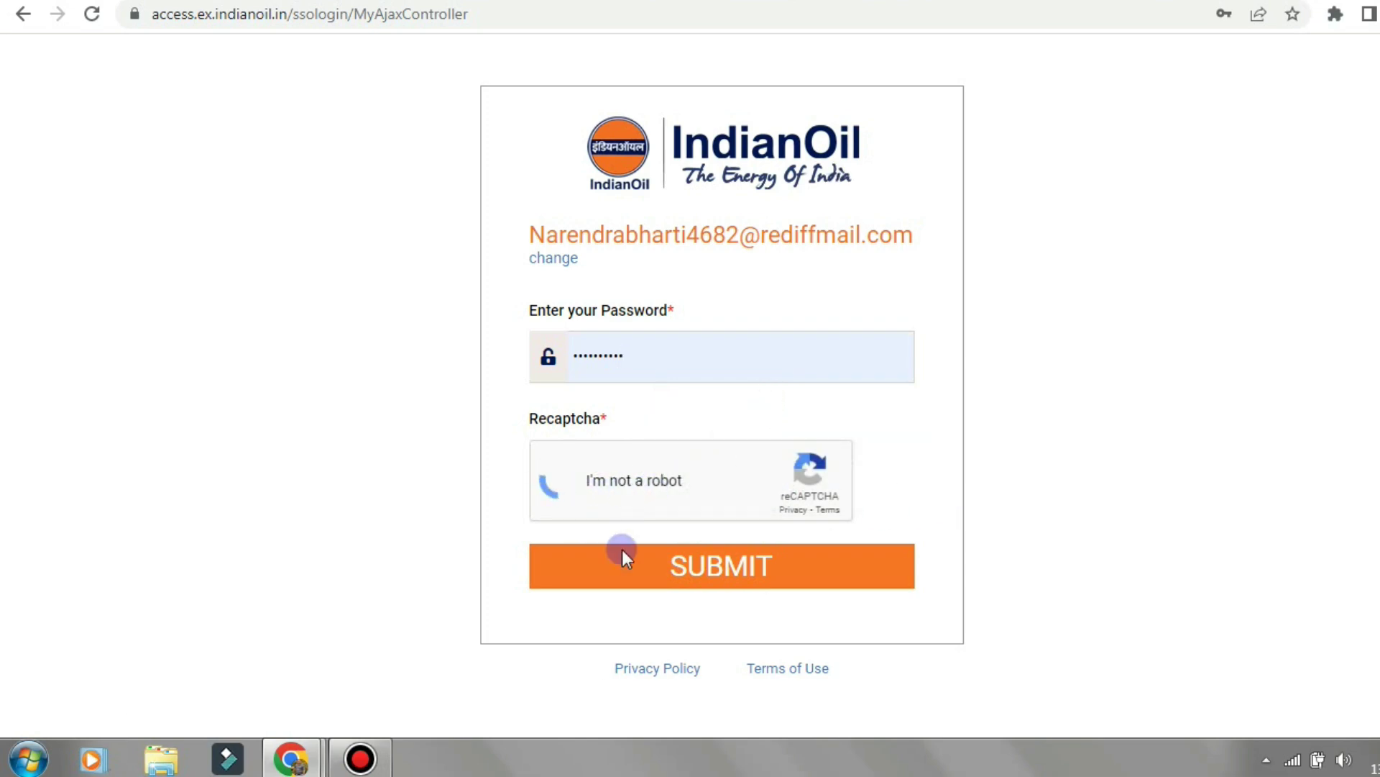
{"action": "left_click", "coordinate": [792, 567]}
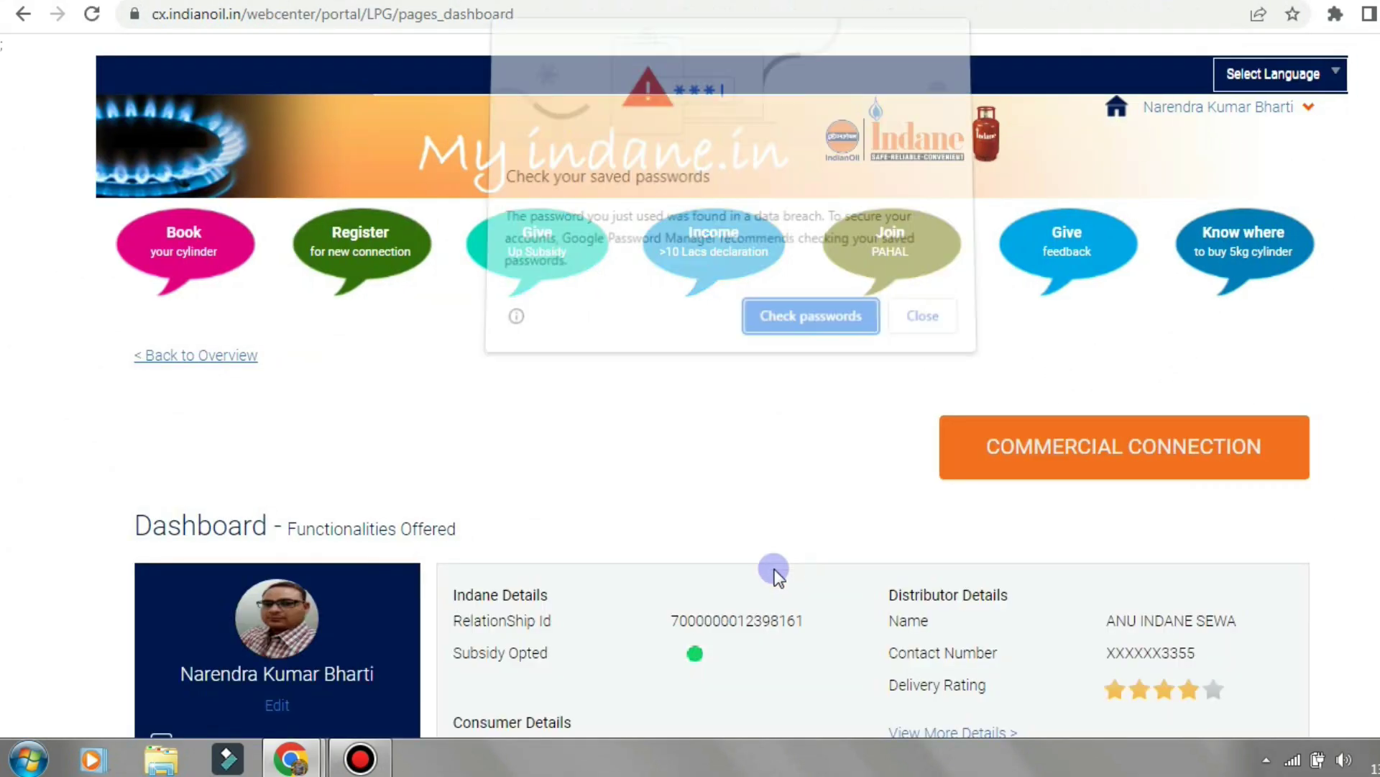
{"action": "left_click", "coordinate": [926, 323]}
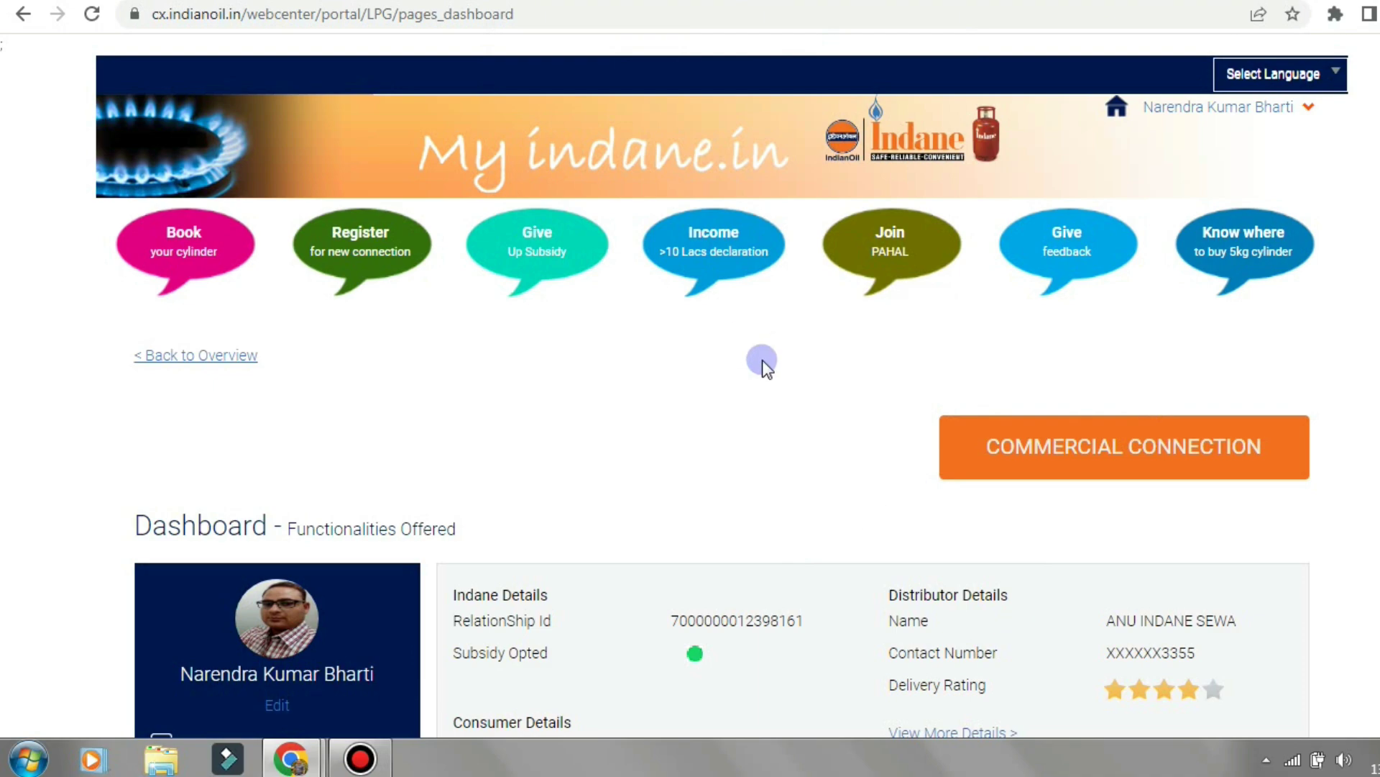
- Review the account dashboard and open the Book your cylinder form from the Cylinder Information section
{"action": "scroll", "coordinate": [771, 352], "scroll_direction": "down", "scroll_amount": 4}
{"action": "scroll", "coordinate": [771, 353], "scroll_direction": "up", "scroll_amount": 4}
{"action": "scroll", "coordinate": [783, 370], "scroll_direction": "down", "scroll_amount": 3}
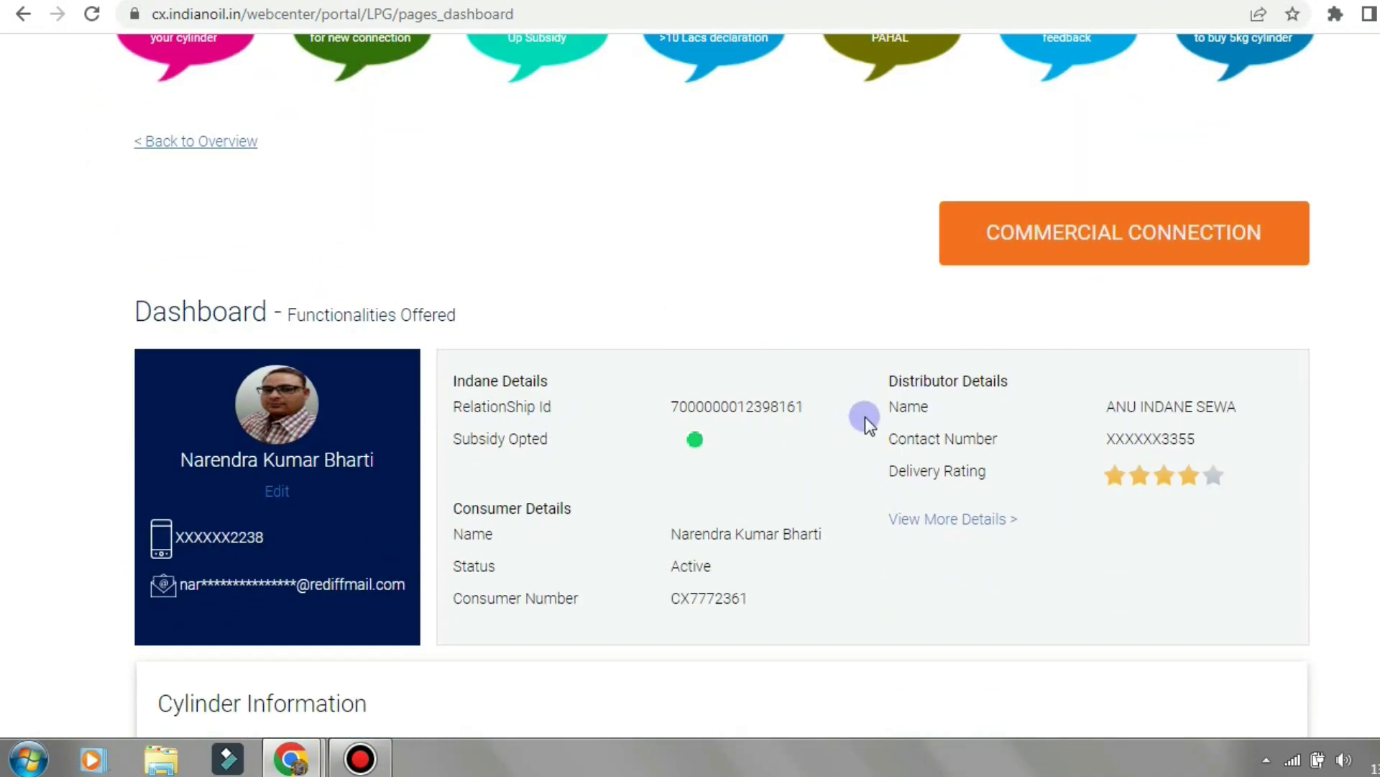
{"action": "scroll", "coordinate": [917, 426], "scroll_direction": "down", "scroll_amount": 4}
{"action": "scroll", "coordinate": [936, 422], "scroll_direction": "up", "scroll_amount": 5}
{"action": "scroll", "coordinate": [939, 418], "scroll_direction": "down", "scroll_amount": 5}
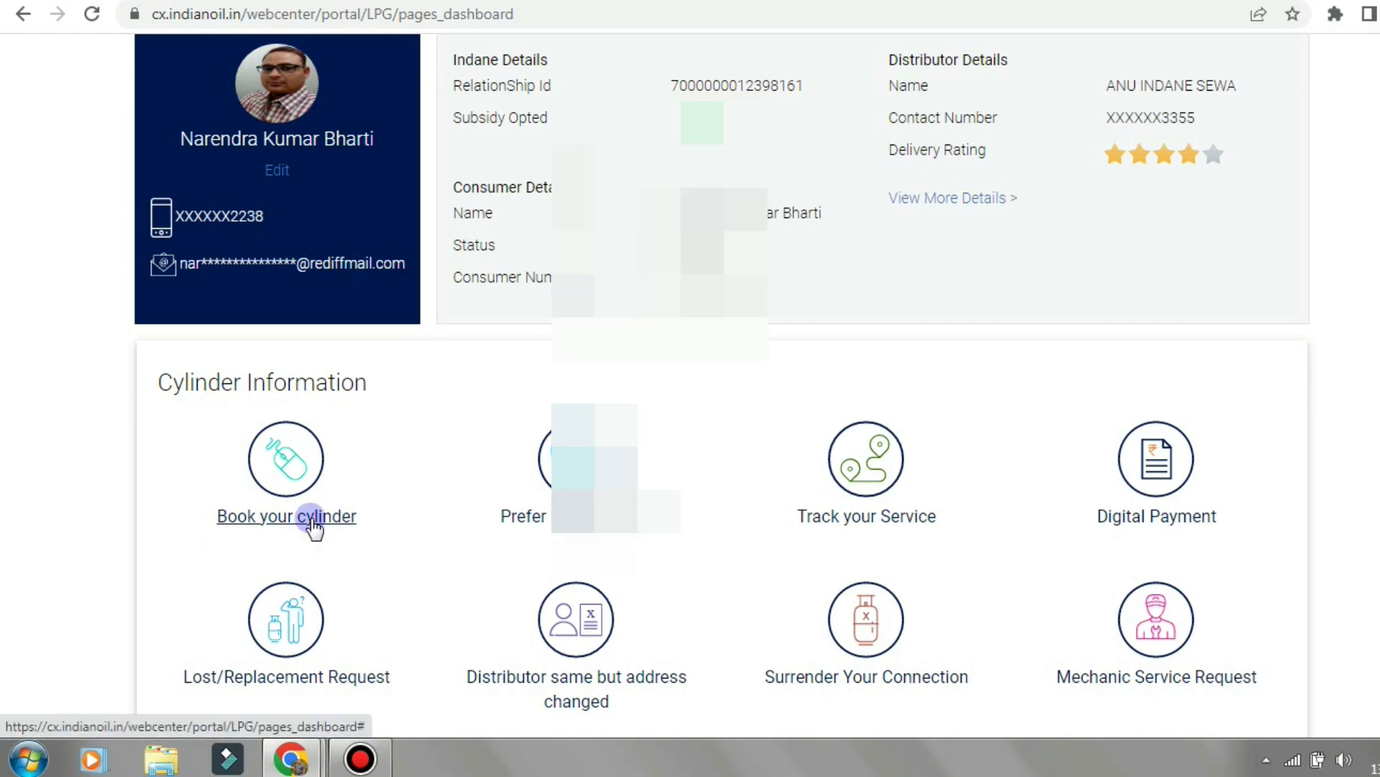
{"action": "left_click", "coordinate": [313, 522]}
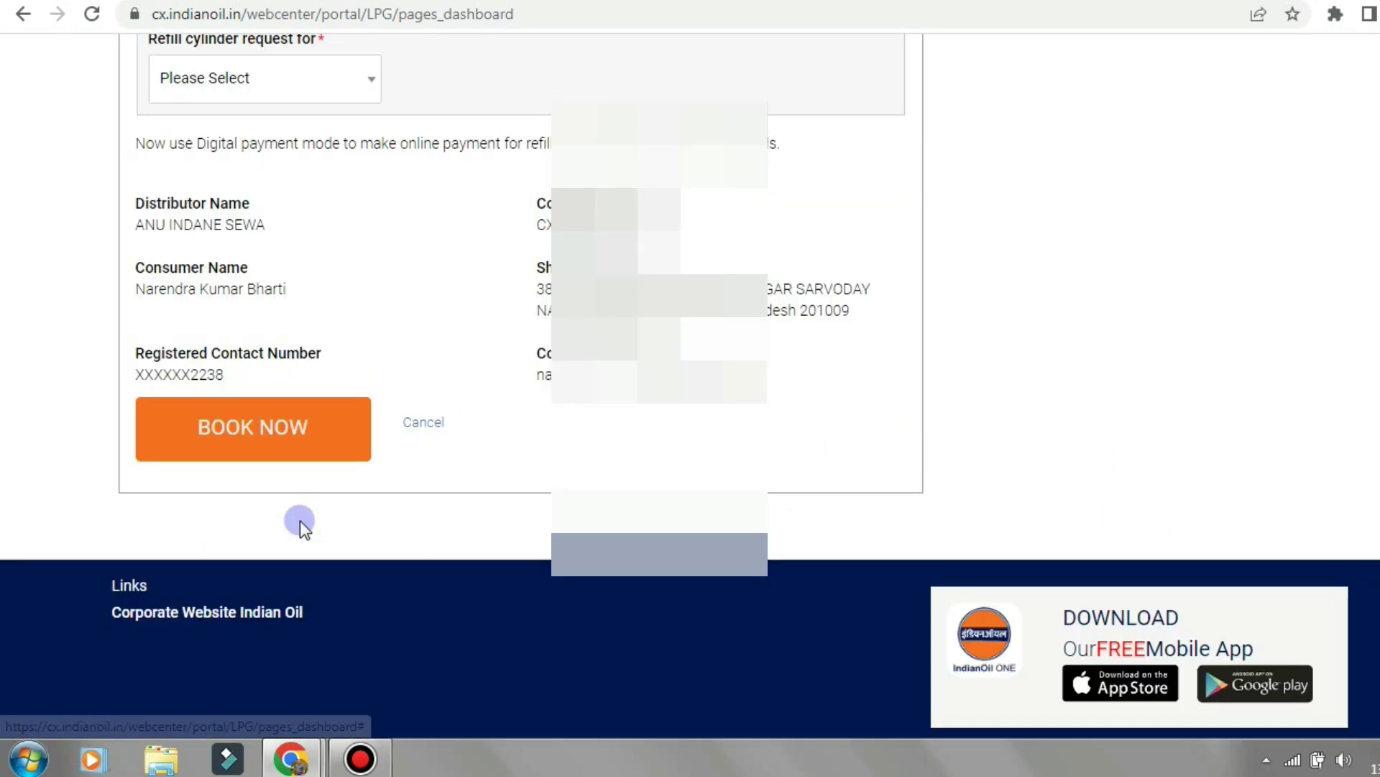
{"action": "scroll", "coordinate": [300, 520], "scroll_direction": "up", "scroll_amount": 3}
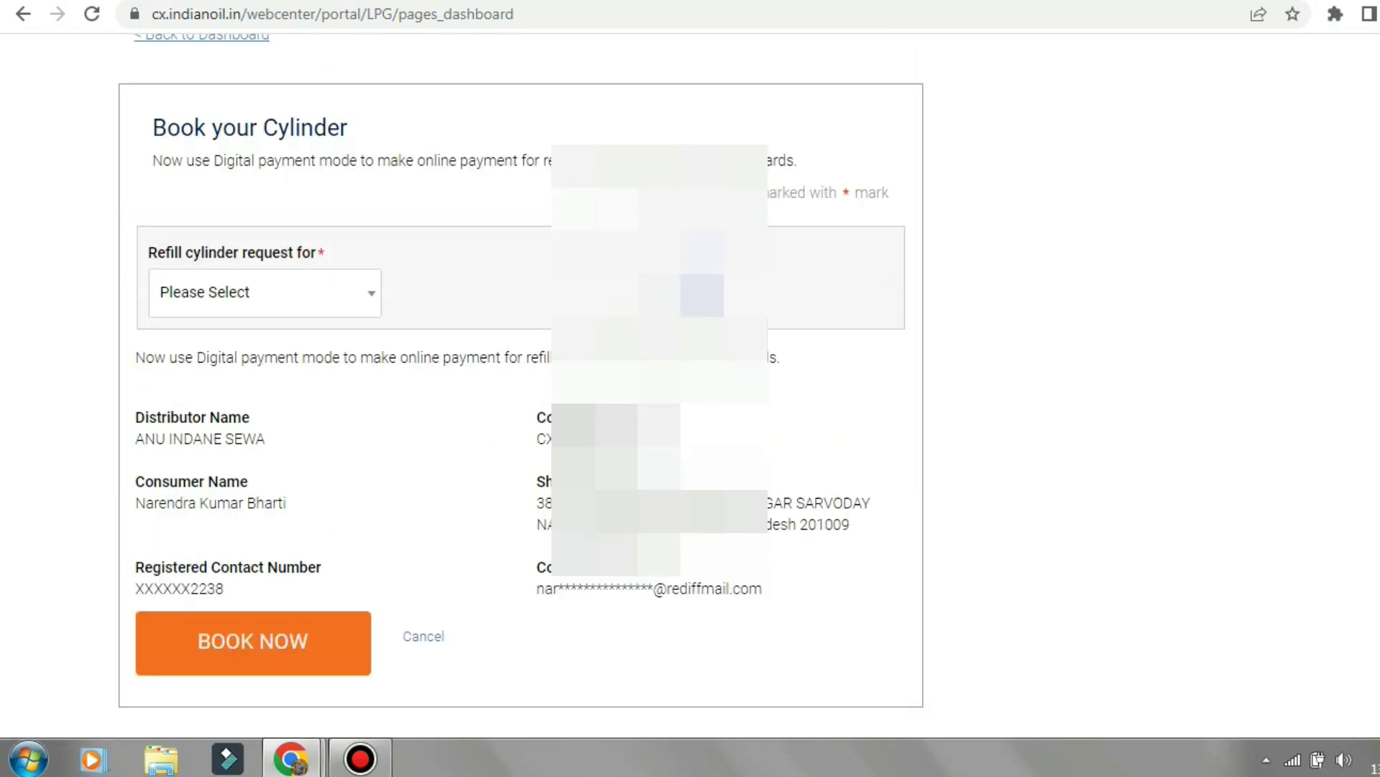
- Set the refill cylinder request to LPG Refill - 14.2 Kg
{"action": "left_click", "coordinate": [332, 294]}
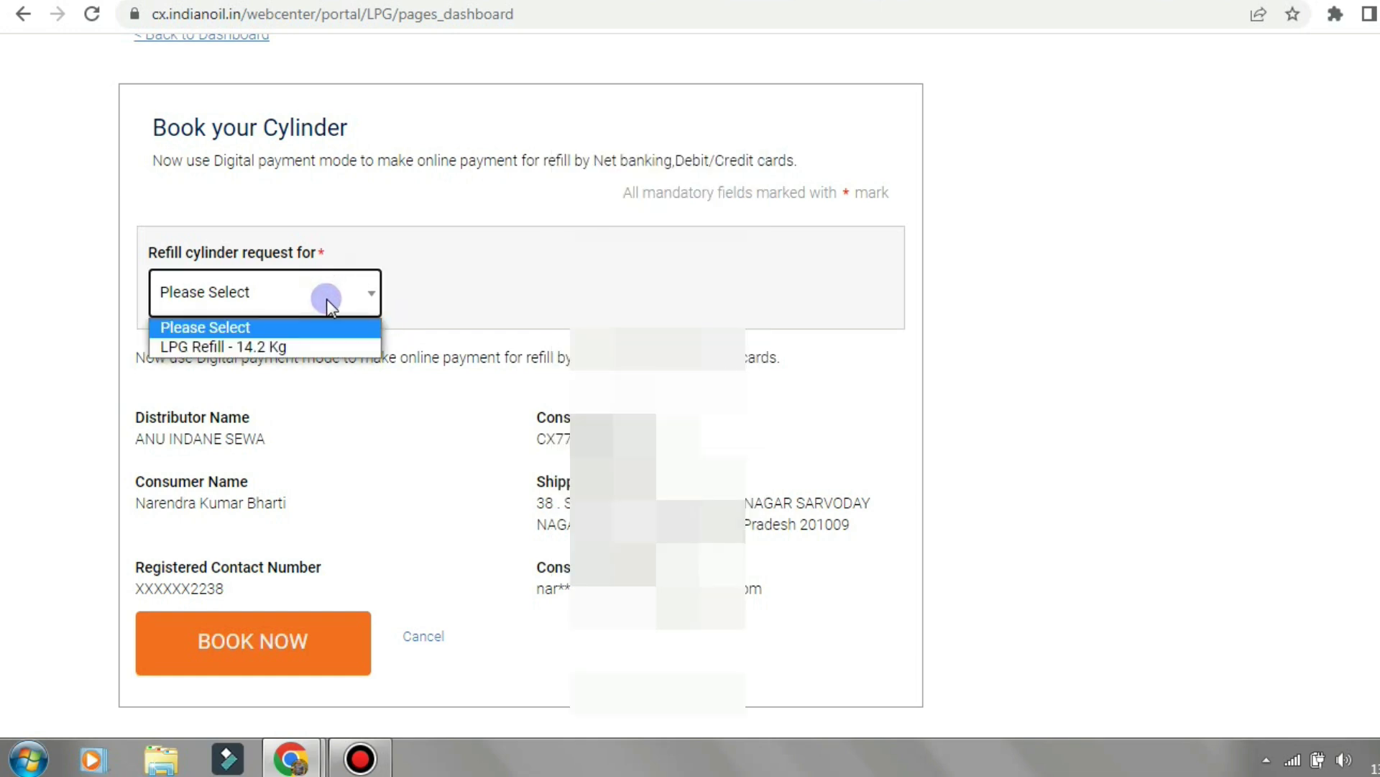
{"action": "left_click", "coordinate": [317, 348]}
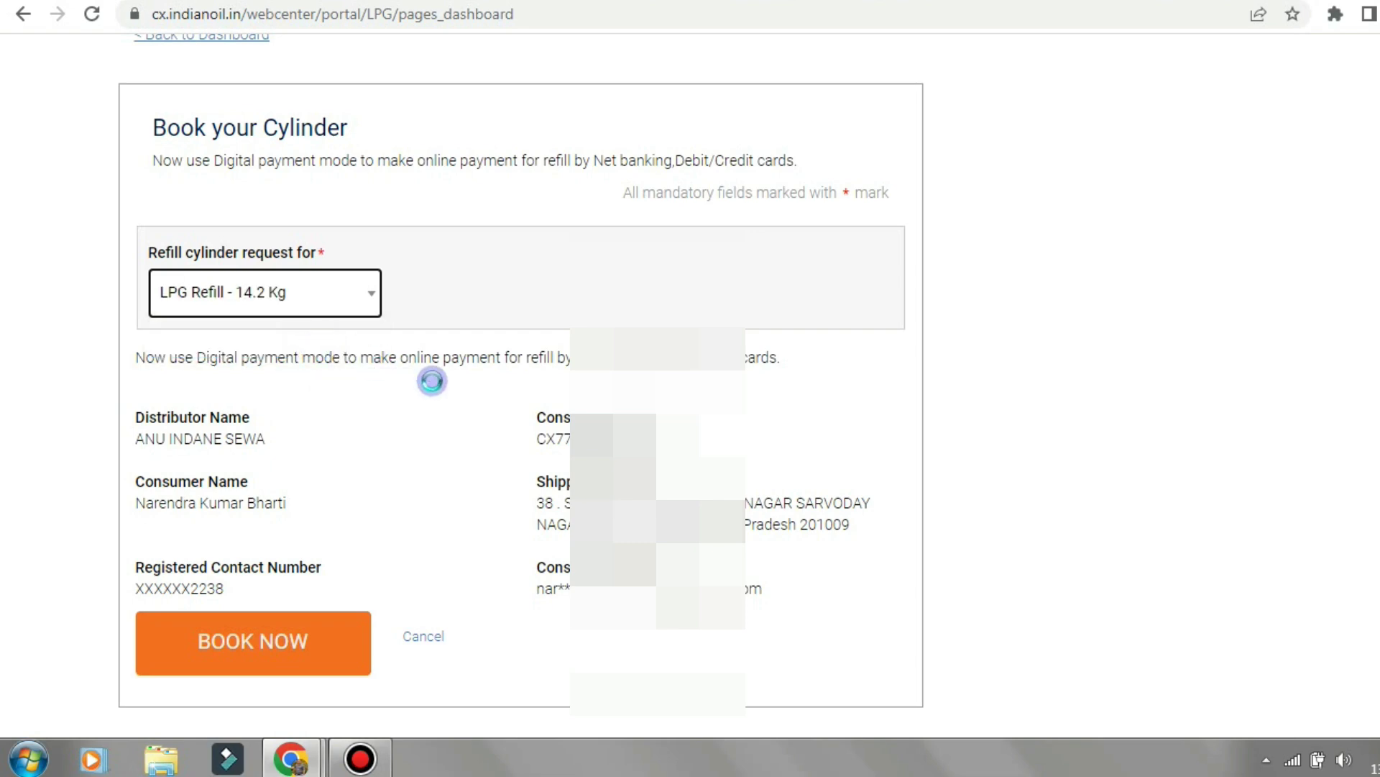
{"action": "scroll", "coordinate": [431, 381], "scroll_direction": "down", "scroll_amount": 3}
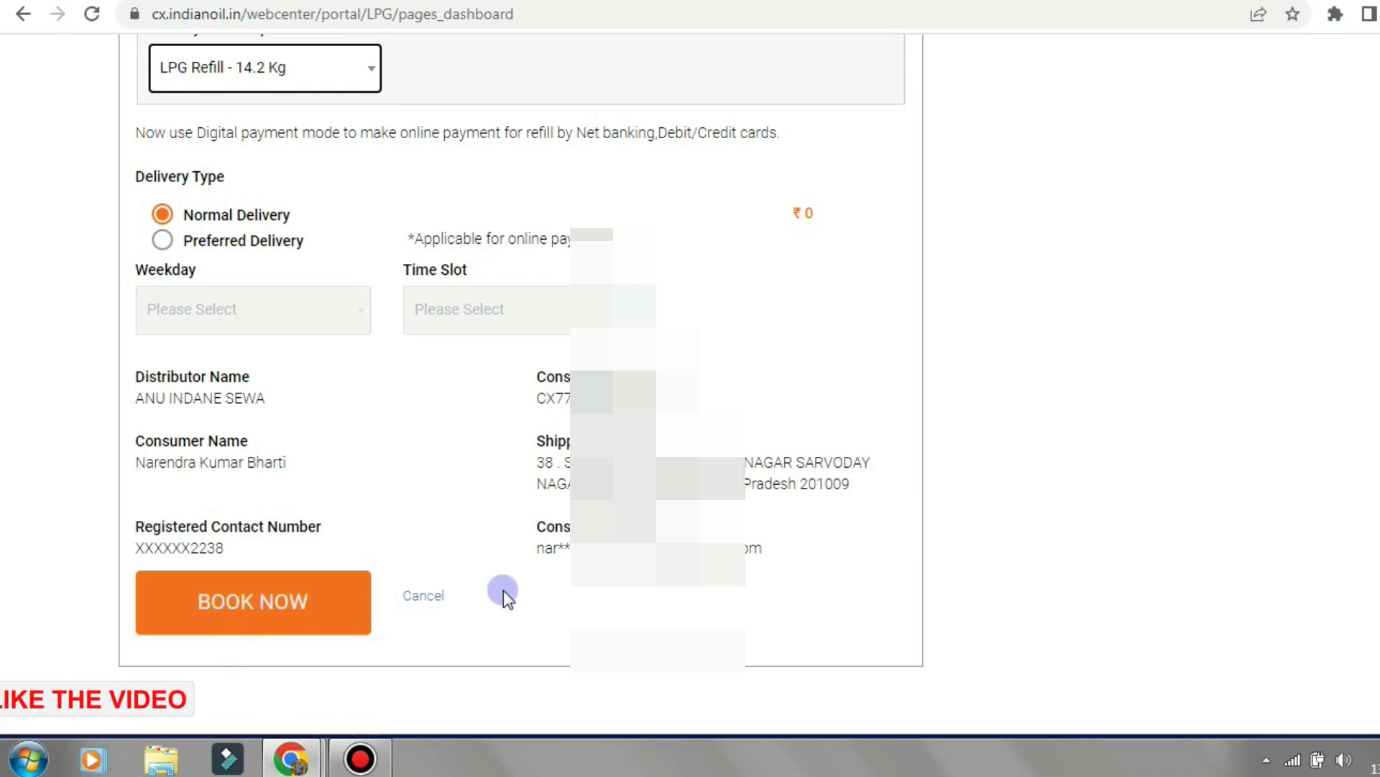
- Choose Preferred Delivery with SUNDAY as the weekday and 8 AM TO 6 PM as the time slot
{"action": "scroll", "coordinate": [503, 590], "scroll_direction": "up", "scroll_amount": 2}
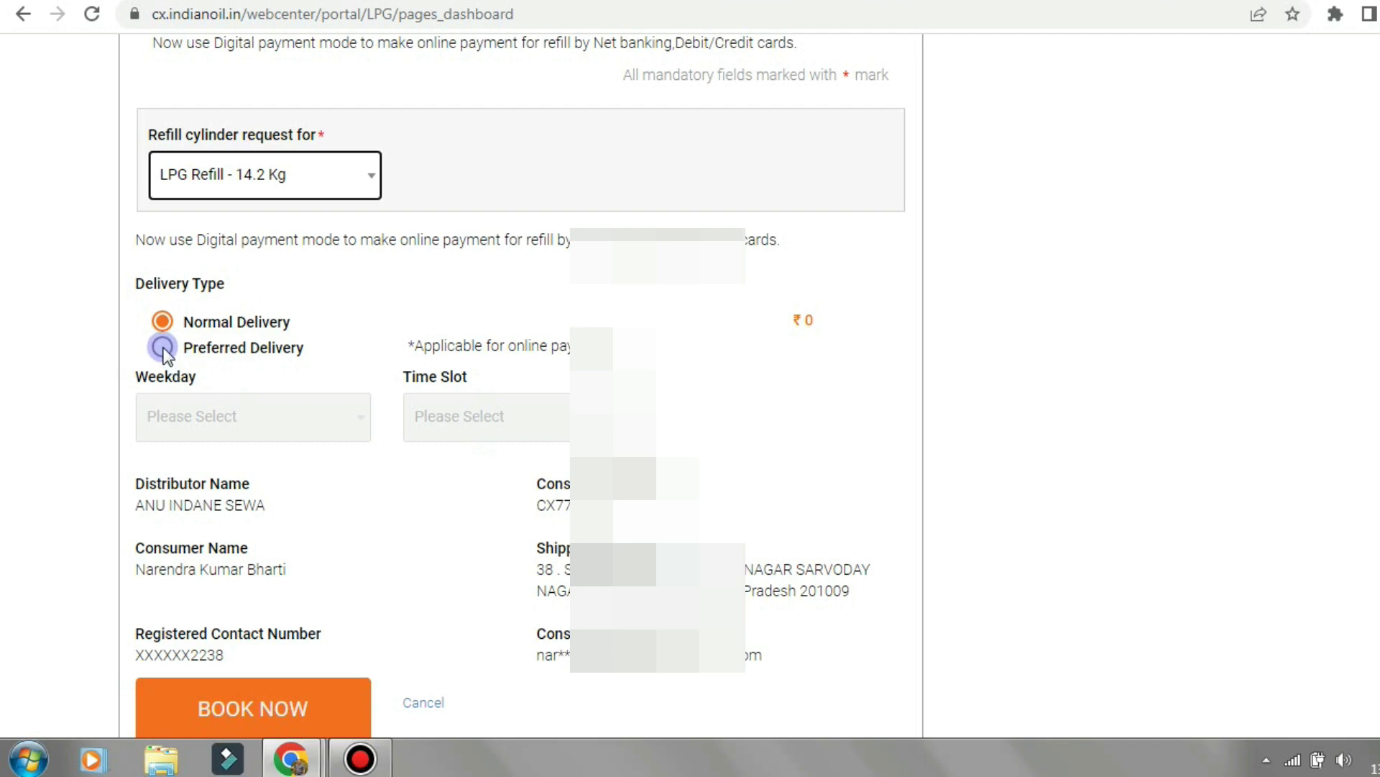
{"action": "left_click", "coordinate": [287, 417]}
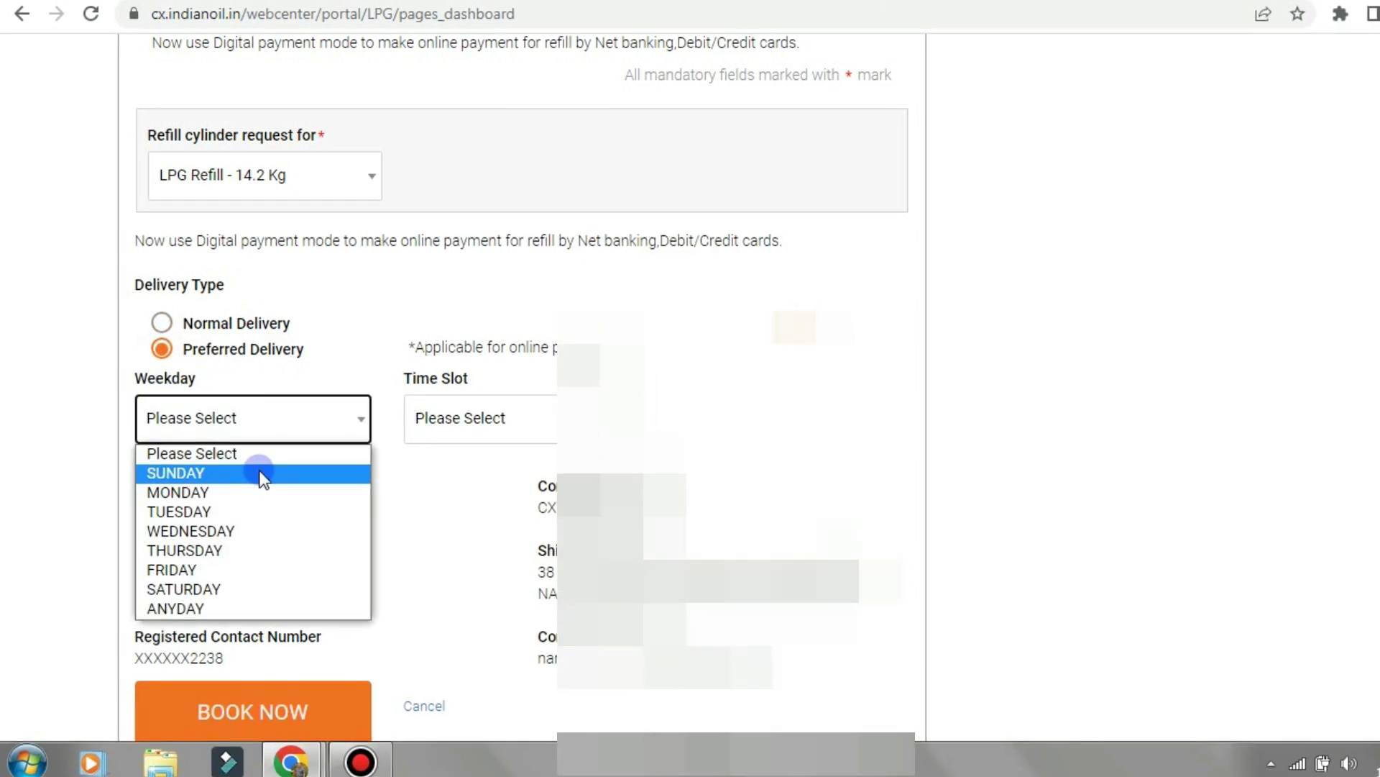
{"action": "left_click", "coordinate": [251, 476]}
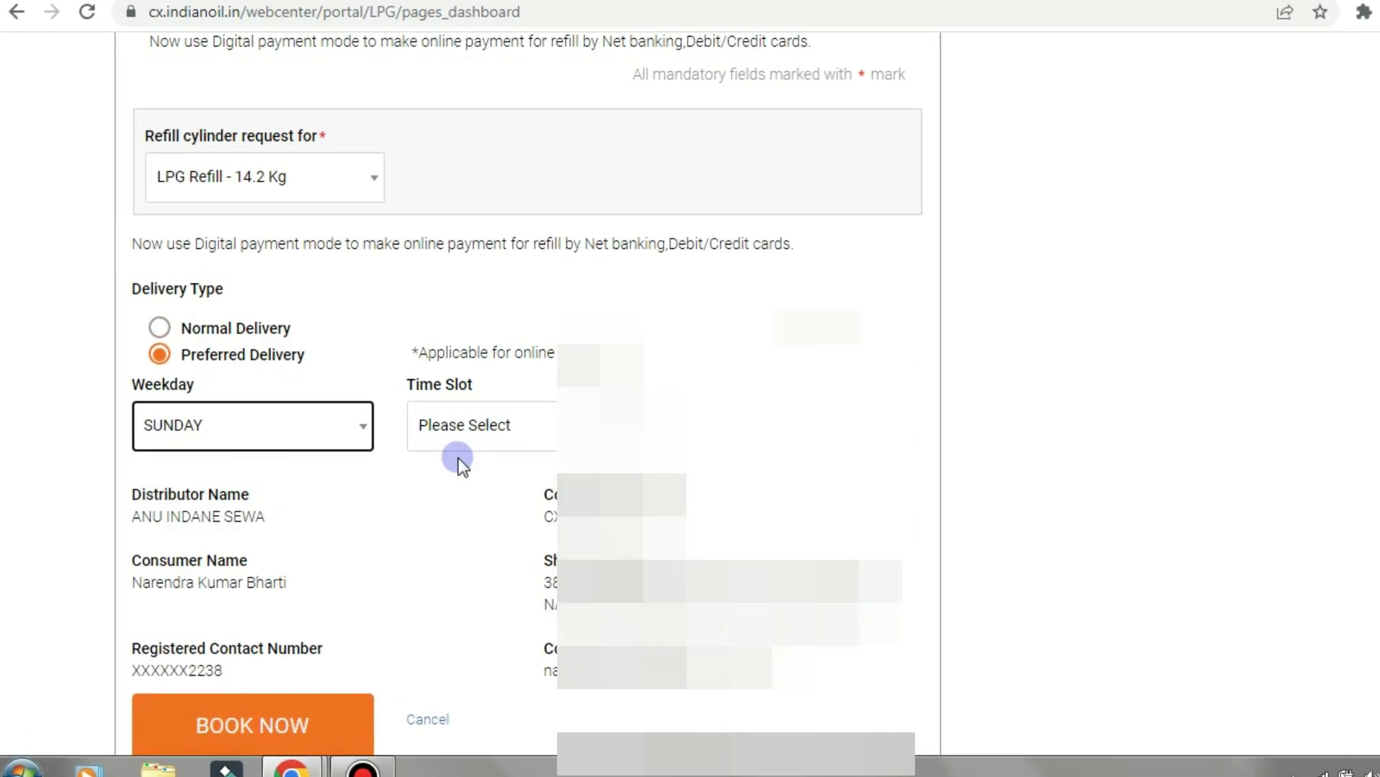
{"action": "left_click", "coordinate": [535, 426]}
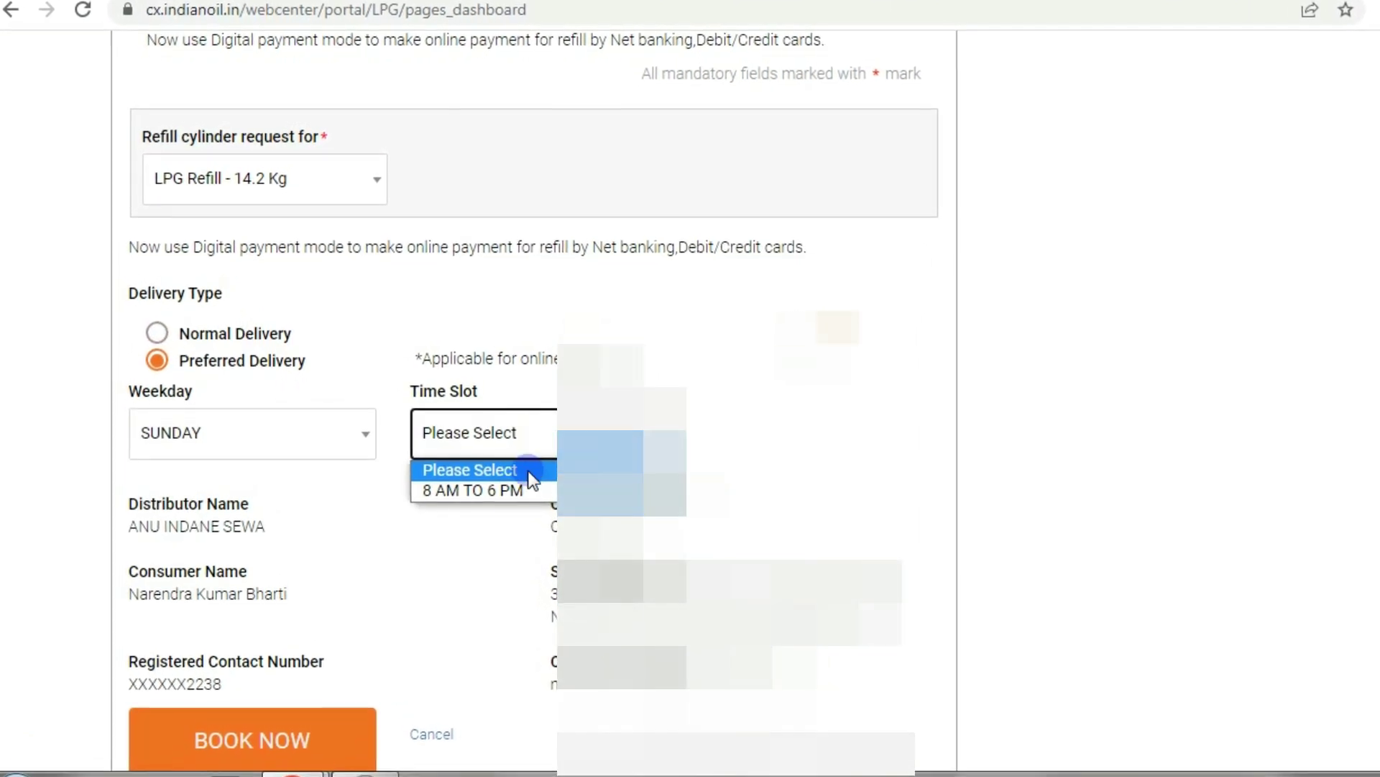
{"action": "left_click", "coordinate": [507, 470]}
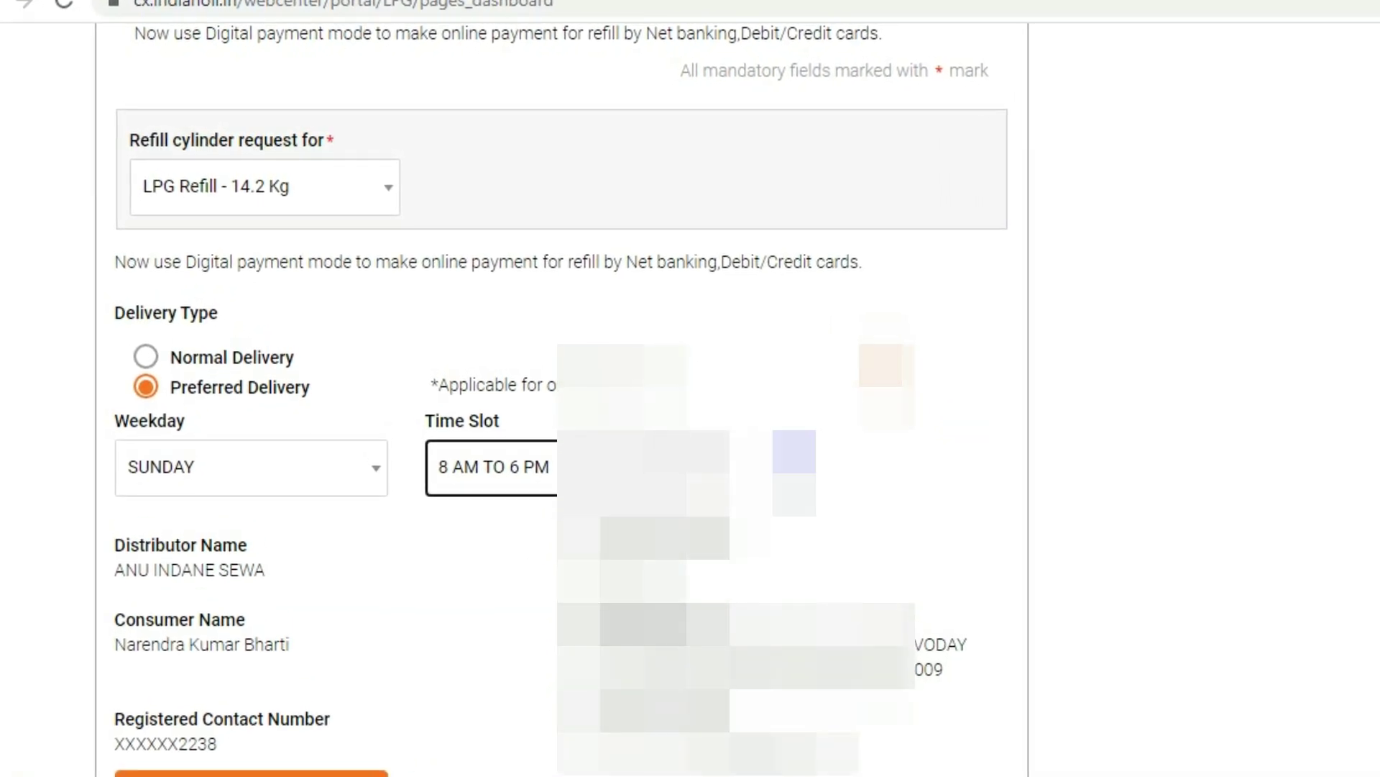
- Switch the delivery type to Normal Delivery and book the cylinder refill
{"action": "left_click", "coordinate": [143, 364]}
{"action": "scroll", "coordinate": [367, 586], "scroll_direction": "down", "scroll_amount": 3}
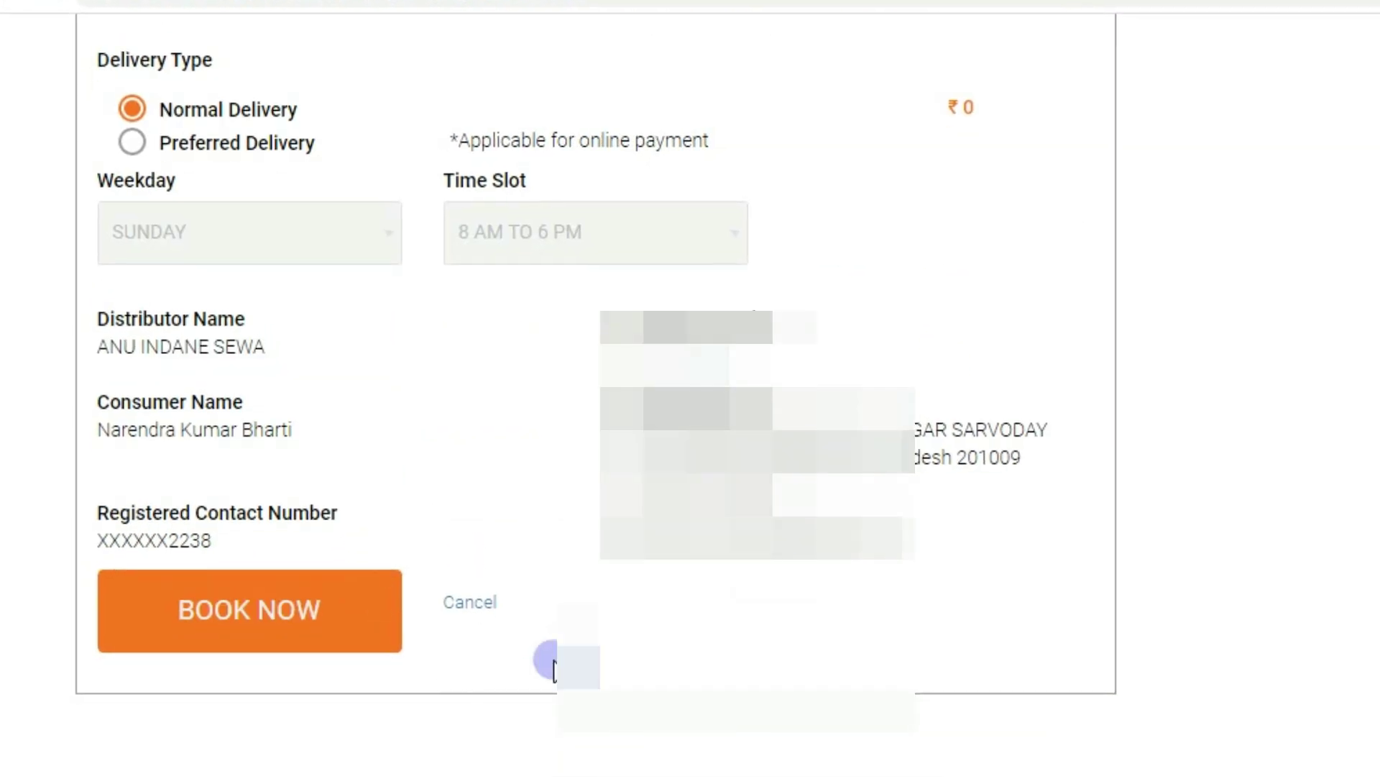
{"action": "left_click", "coordinate": [283, 633]}
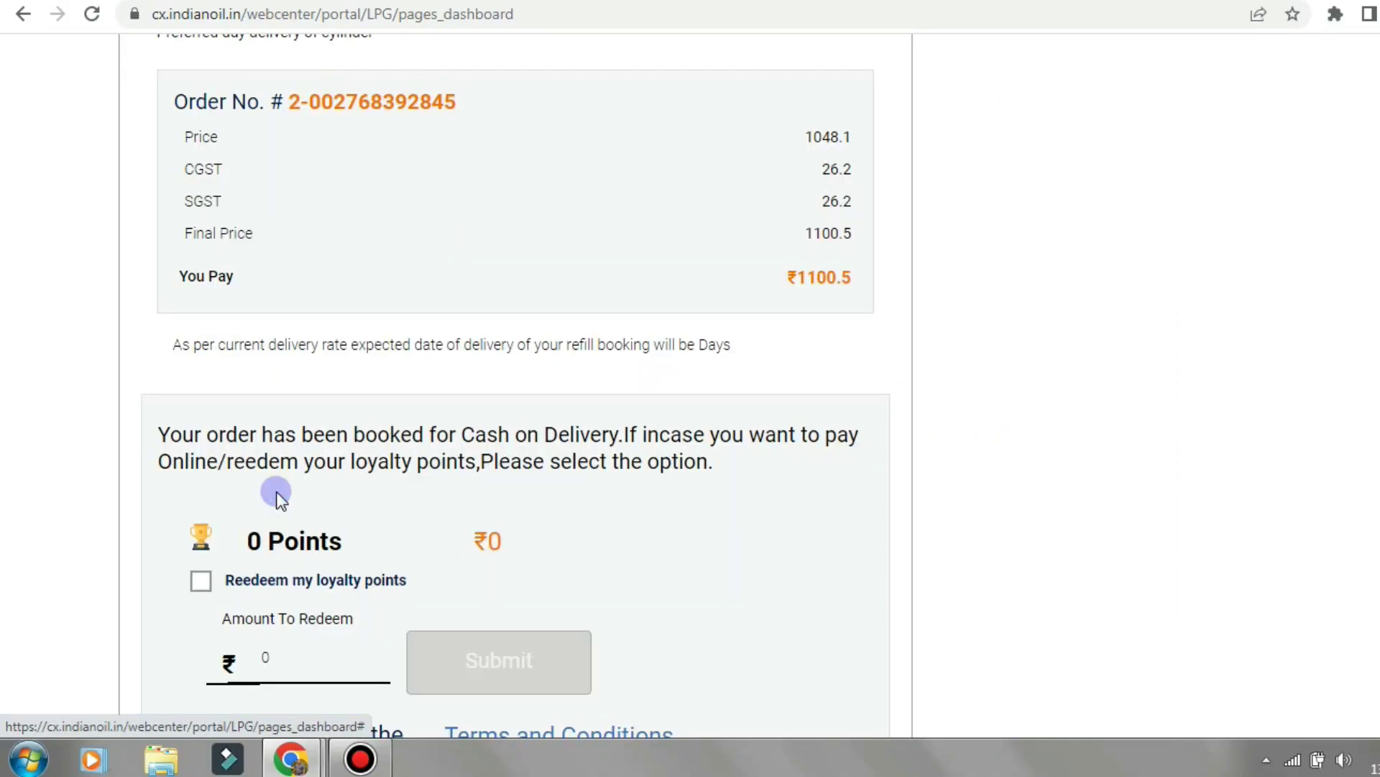
- Examine the cylinder order confirmation, including the booking details, price breakdown, amount payable, and online payment options
{"action": "scroll", "coordinate": [840, 444], "scroll_direction": "up", "scroll_amount": 5}
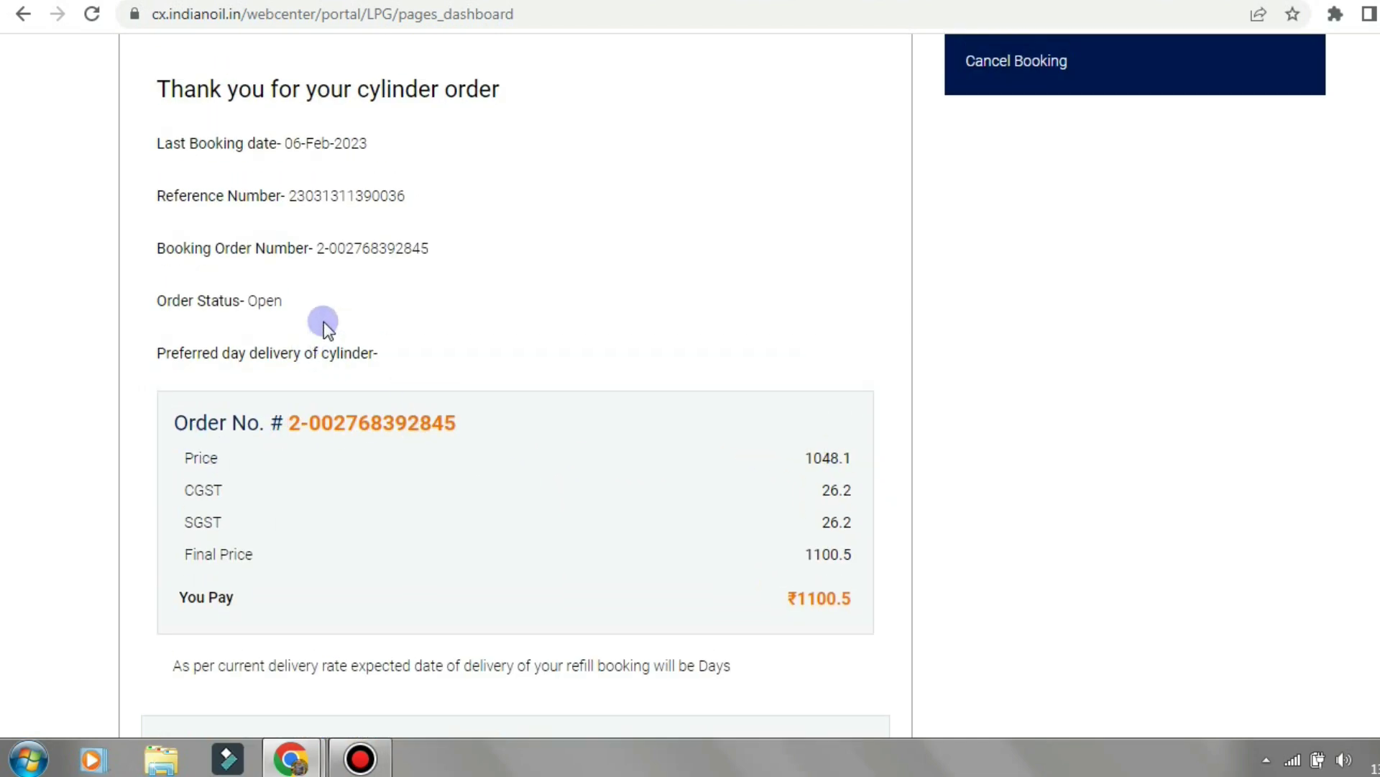
{"action": "scroll", "coordinate": [297, 238], "scroll_direction": "up", "scroll_amount": 3}
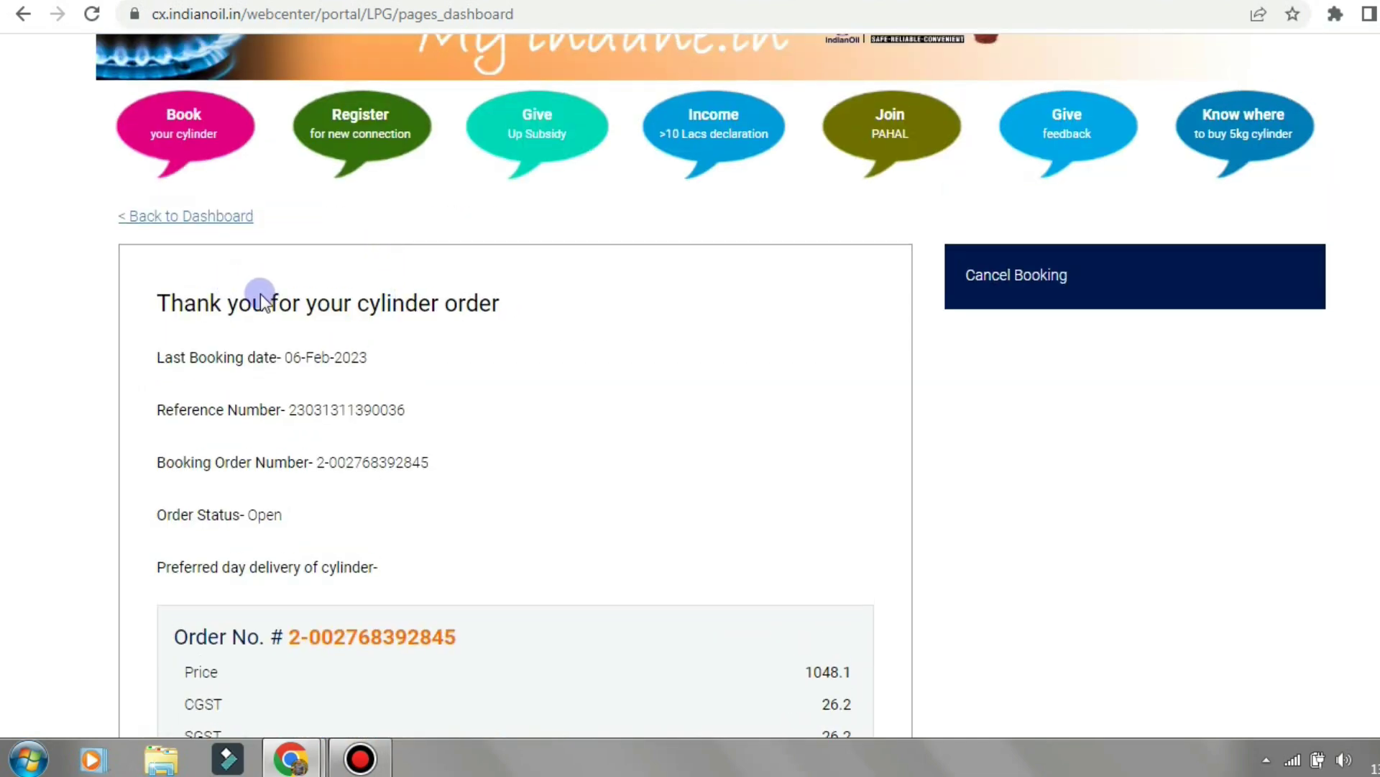
{"action": "scroll", "coordinate": [443, 407], "scroll_direction": "down", "scroll_amount": 7}
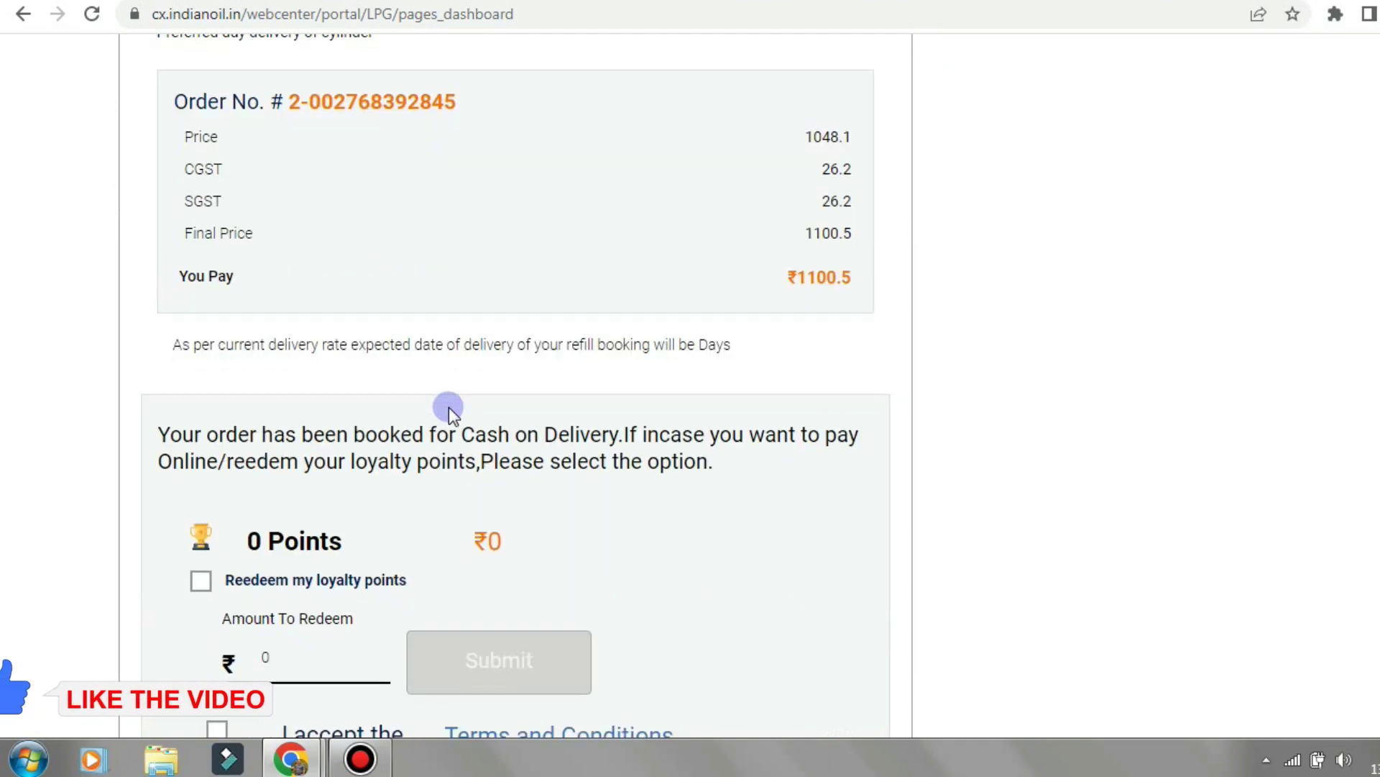
{"action": "scroll", "coordinate": [713, 473], "scroll_direction": "down", "scroll_amount": 5}
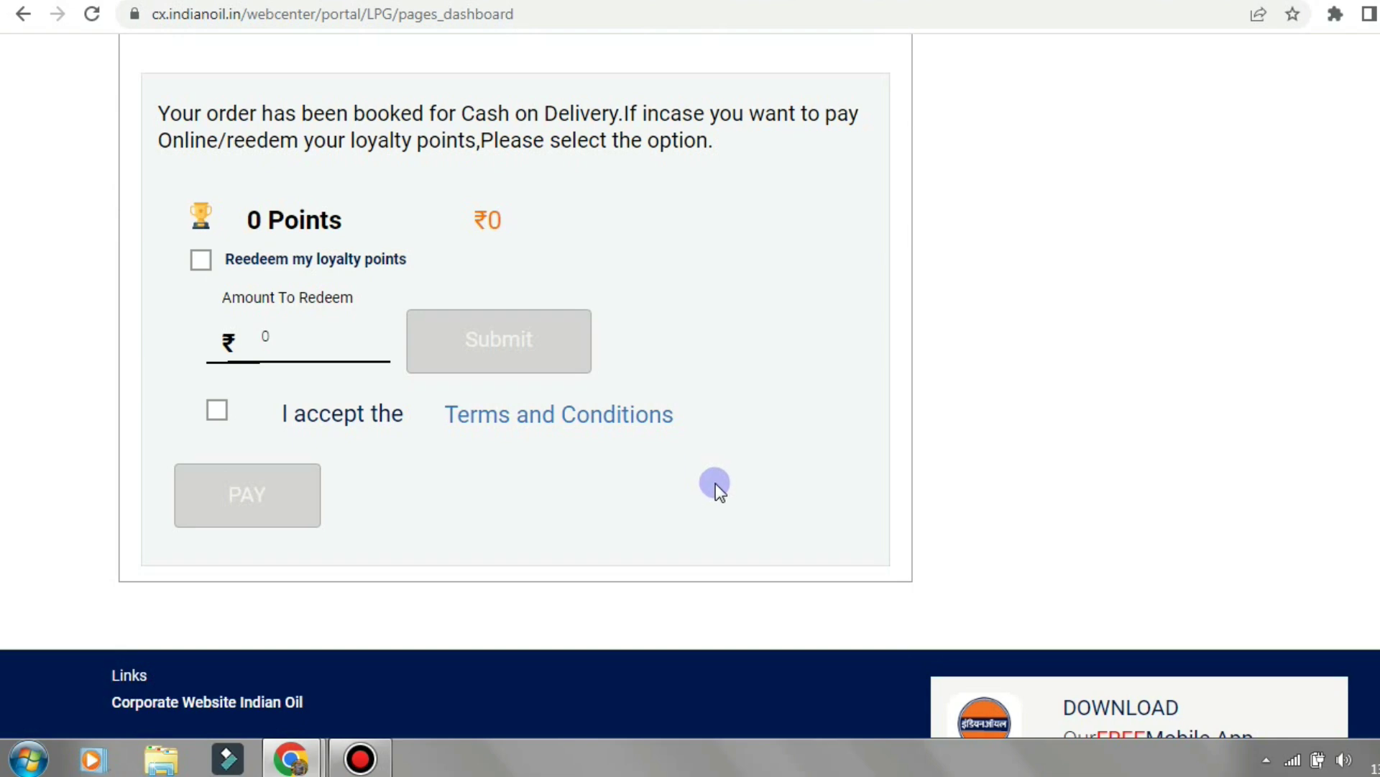
{"action": "scroll", "coordinate": [740, 476], "scroll_direction": "up", "scroll_amount": 3}
{"action": "scroll", "coordinate": [754, 475], "scroll_direction": "up", "scroll_amount": 5}
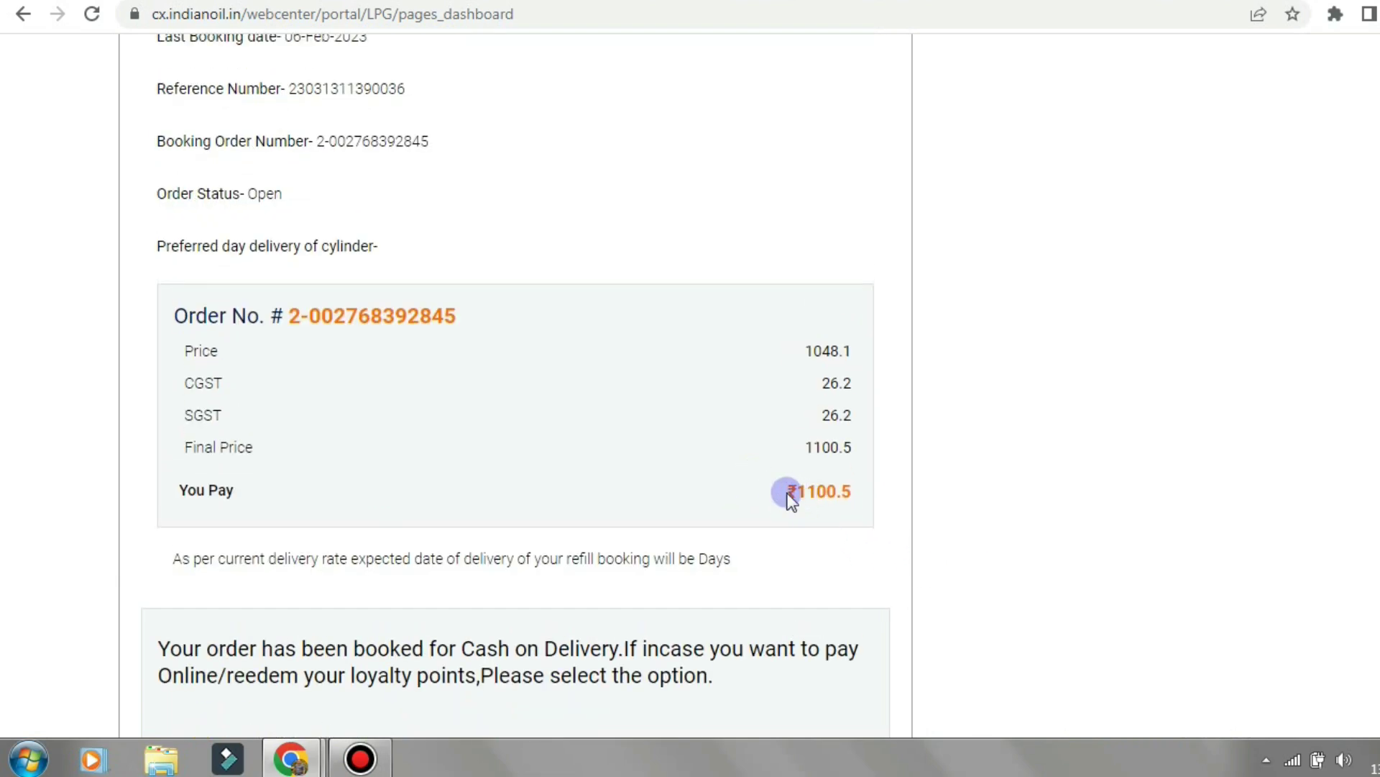
- Accept the Terms and Conditions without redeeming loyalty points, and submit the booked order for online payment
{"action": "scroll", "coordinate": [547, 530], "scroll_direction": "down", "scroll_amount": 5}
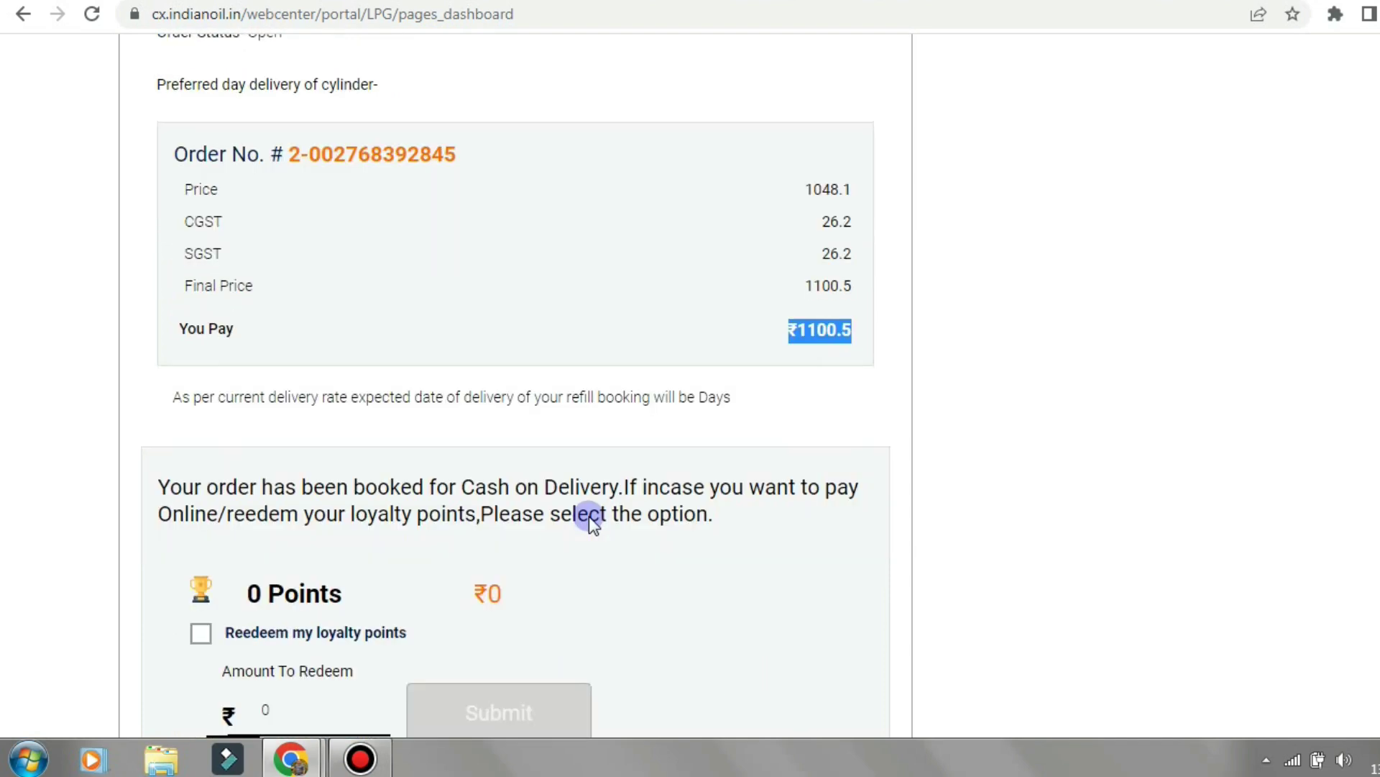
{"action": "scroll", "coordinate": [779, 558], "scroll_direction": "down", "scroll_amount": 4}
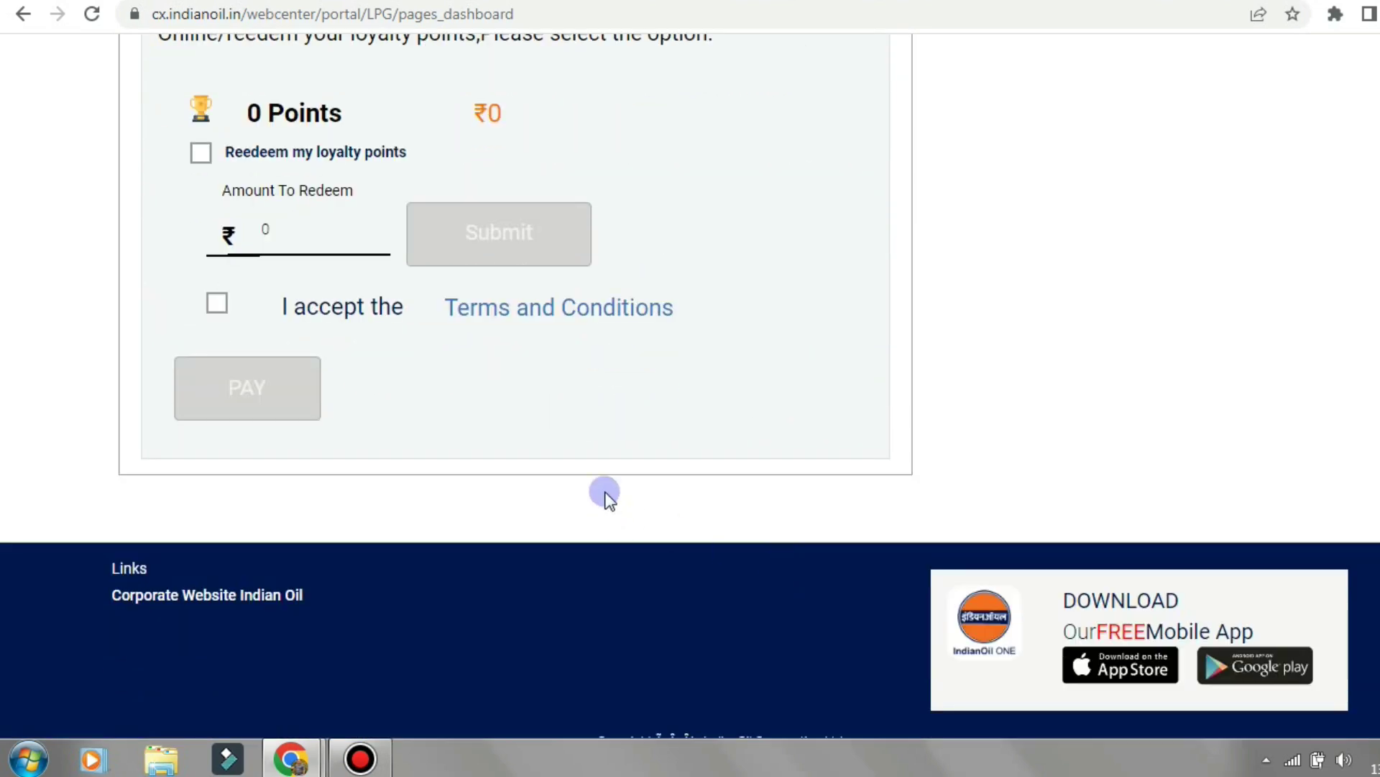
{"action": "left_click", "coordinate": [216, 303]}
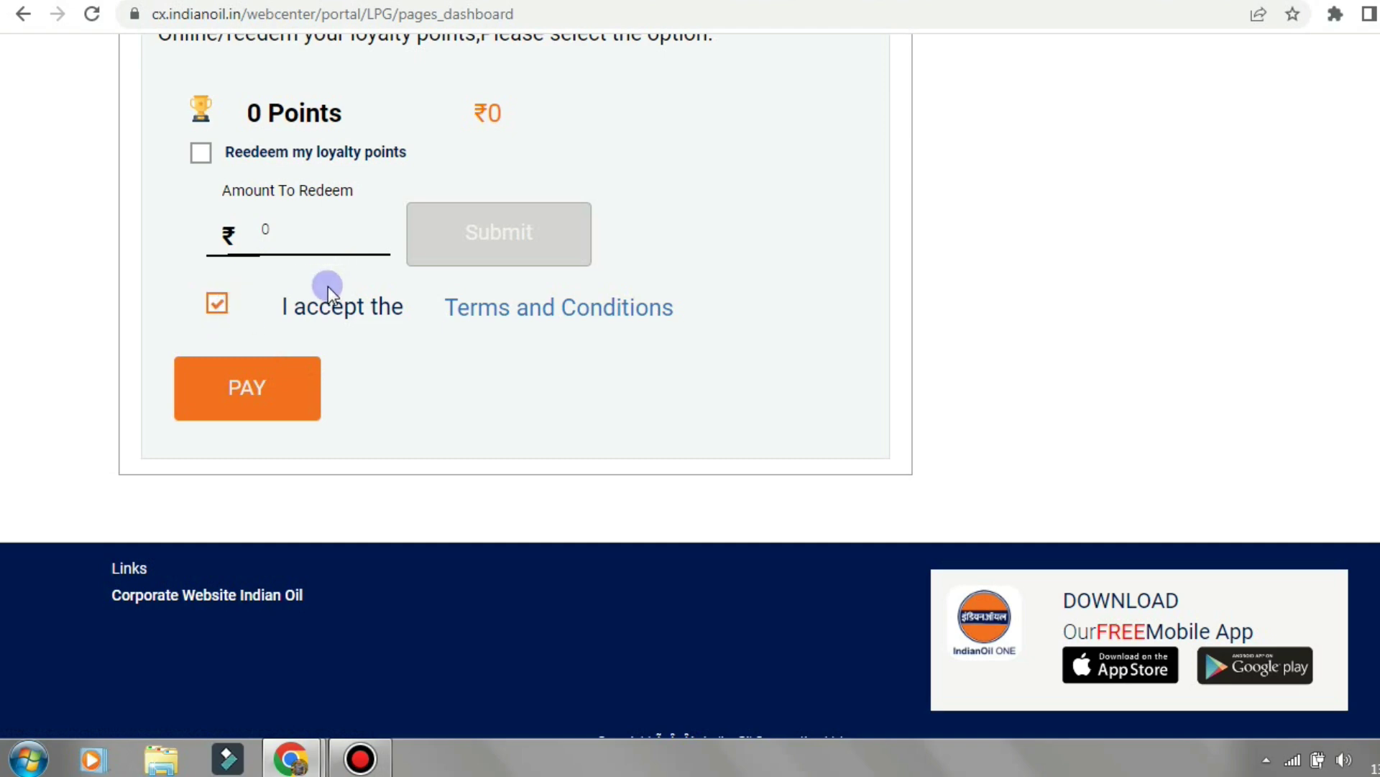
{"action": "left_click", "coordinate": [267, 388]}
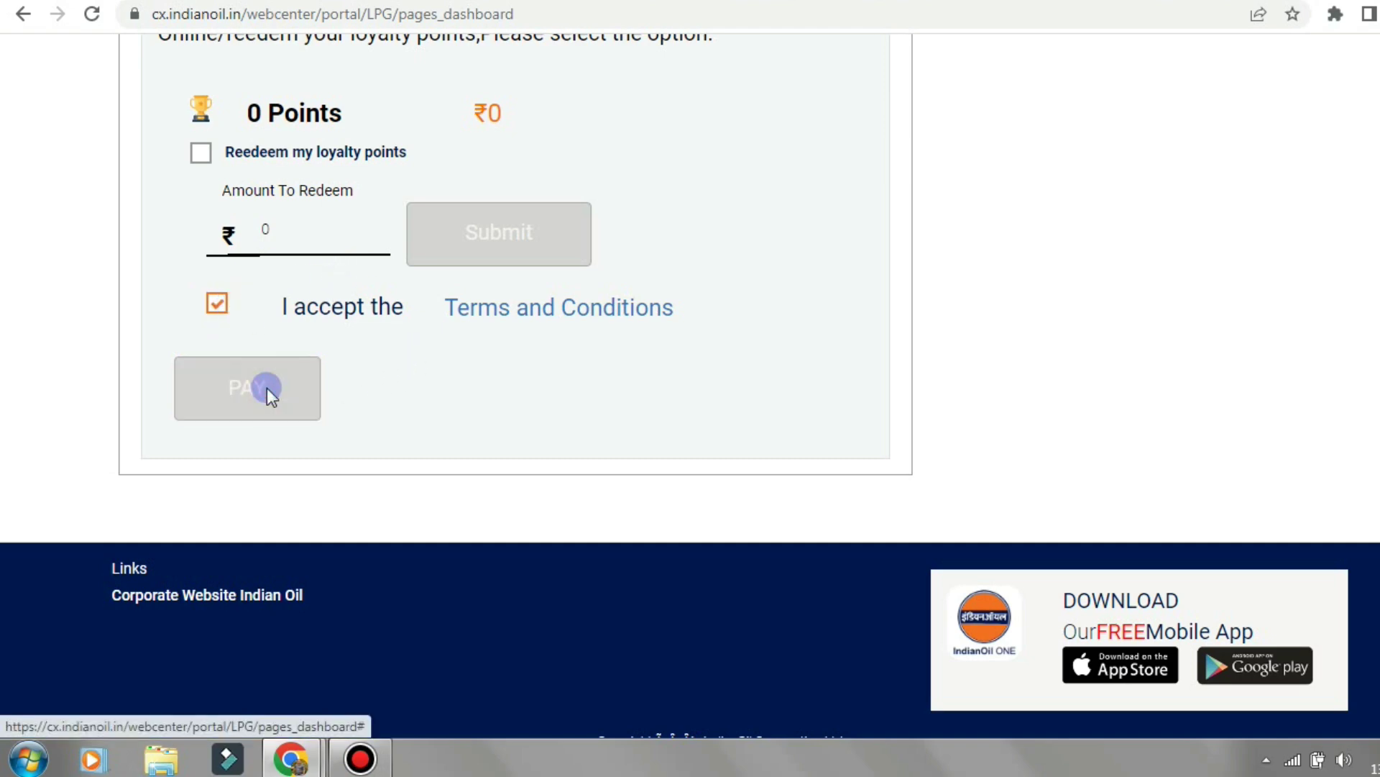
- Review the cylinder order's price summary and choose CCAvenue as the payment gateway
{"action": "scroll", "coordinate": [791, 384], "scroll_direction": "up", "scroll_amount": 5}
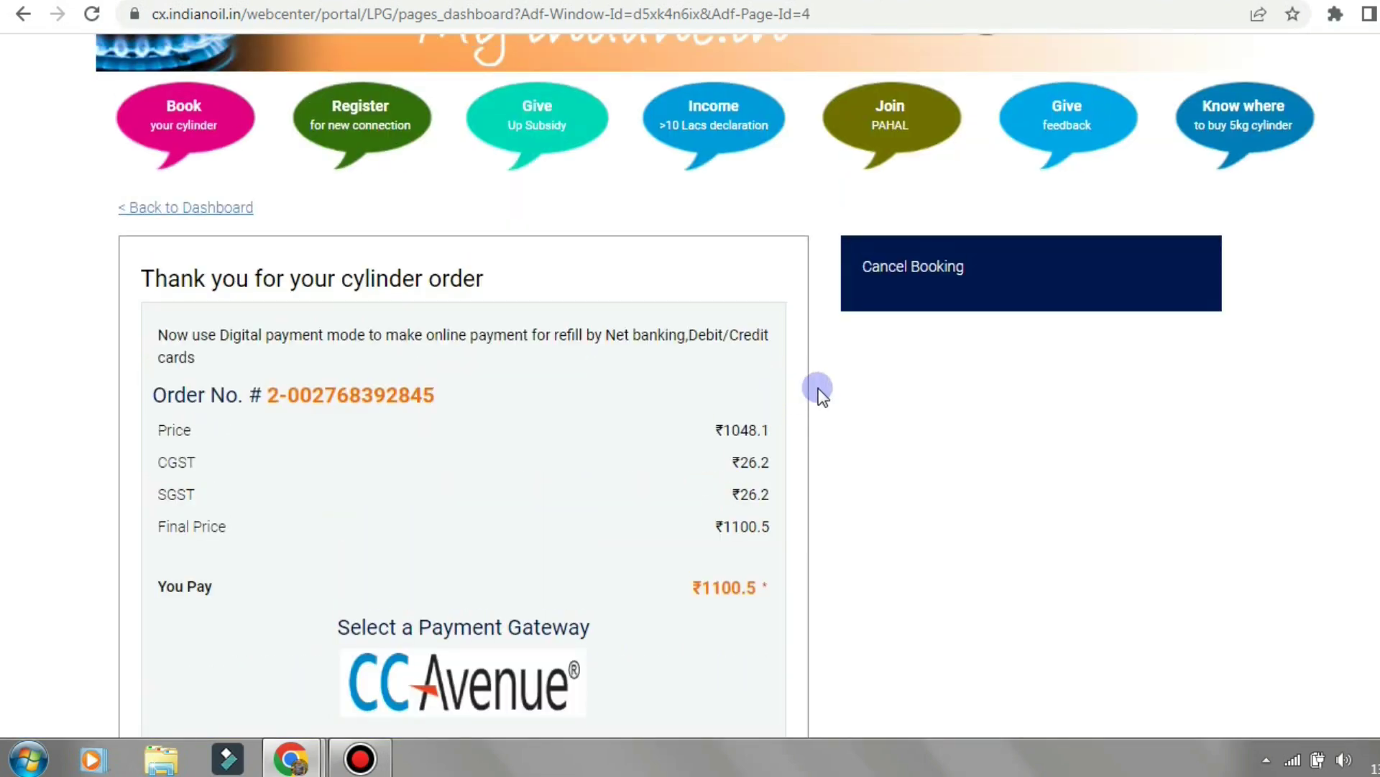
{"action": "scroll", "coordinate": [816, 387], "scroll_direction": "up", "scroll_amount": 1}
{"action": "scroll", "coordinate": [818, 389], "scroll_direction": "down", "scroll_amount": 4}
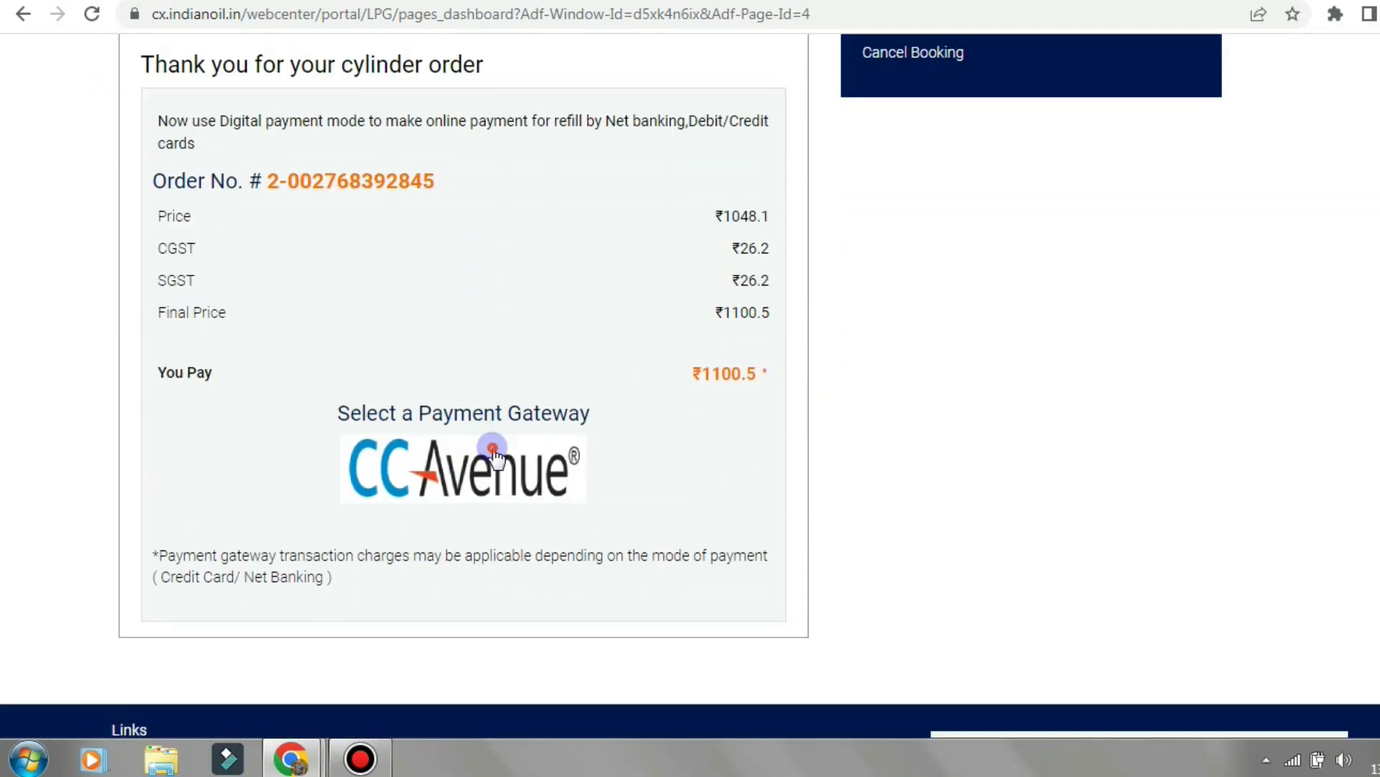
{"action": "left_click", "coordinate": [502, 494]}
- Review the available payment methods and select OTHER BANK CREDIT CARD for the cylinder payment
{"action": "left_click", "coordinate": [1148, 379]}
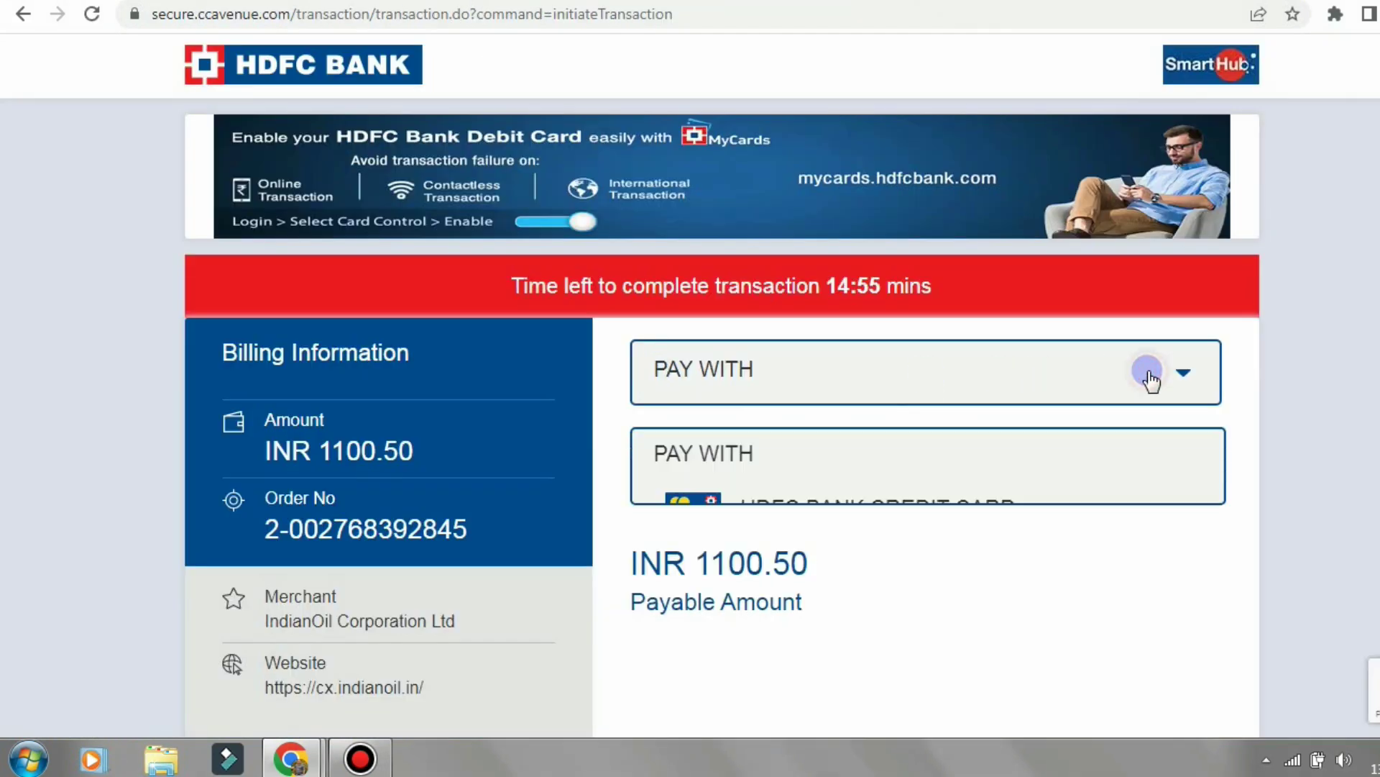
{"action": "scroll", "coordinate": [1125, 458], "scroll_direction": "down", "scroll_amount": 3}
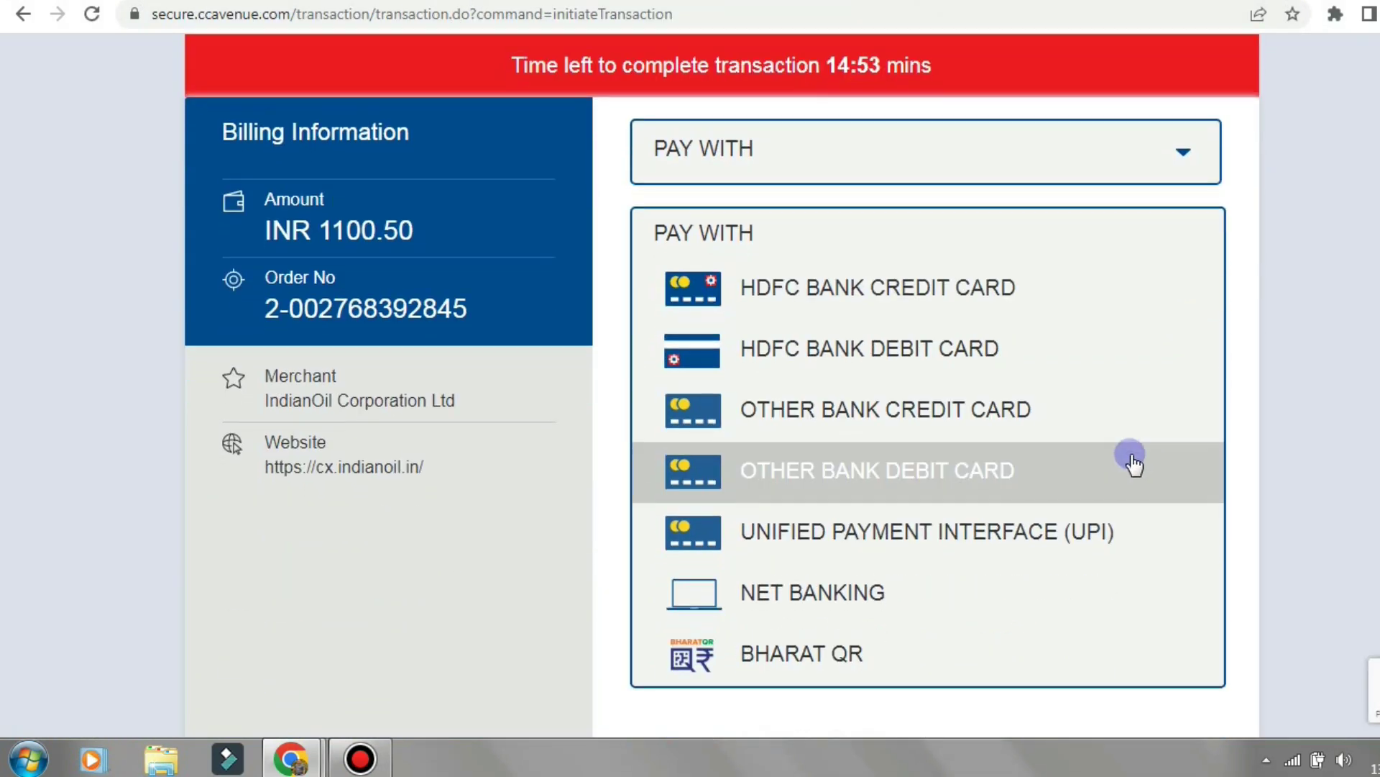
{"action": "scroll", "coordinate": [1128, 460], "scroll_direction": "down", "scroll_amount": 2}
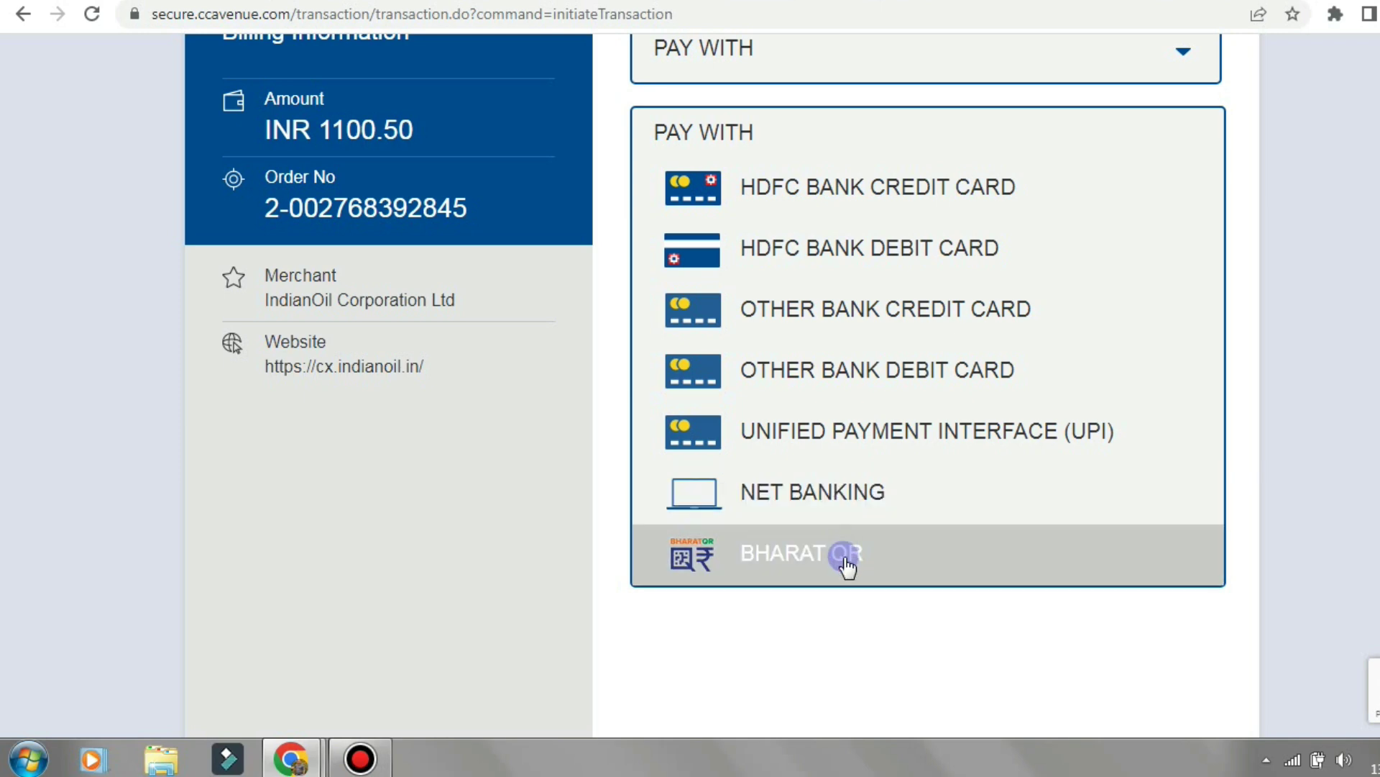
{"action": "scroll", "coordinate": [1032, 446], "scroll_direction": "up", "scroll_amount": 5}
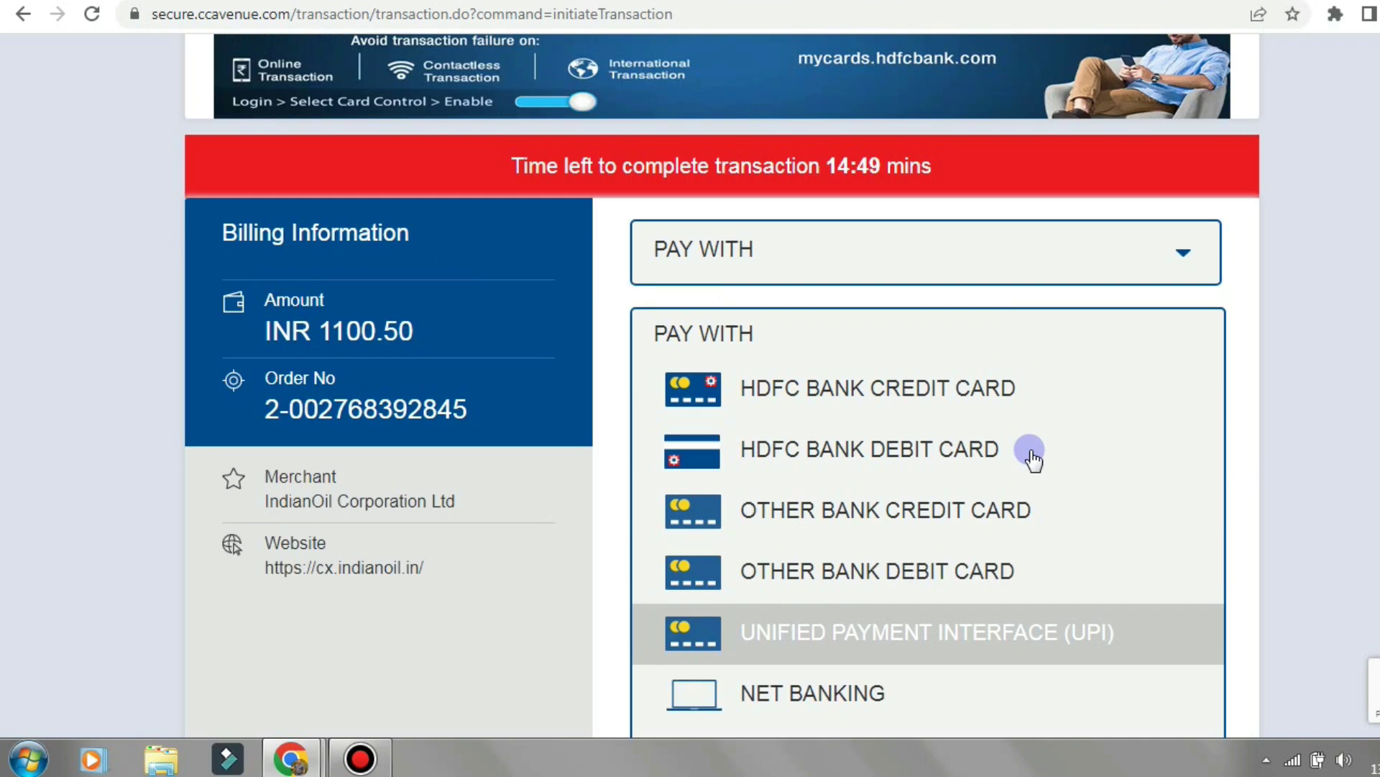
{"action": "scroll", "coordinate": [1038, 466], "scroll_direction": "down", "scroll_amount": 3}
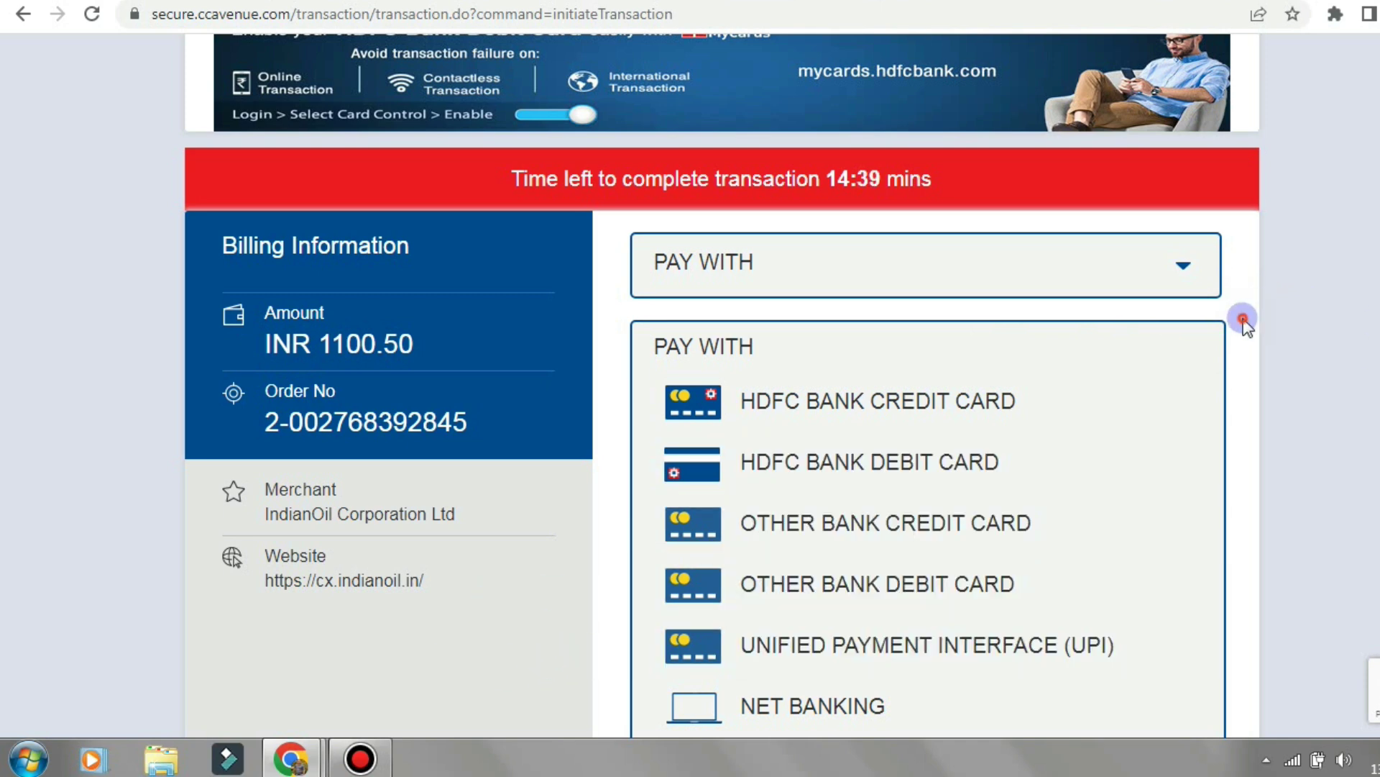
{"action": "scroll", "coordinate": [1269, 455], "scroll_direction": "down", "scroll_amount": 3}
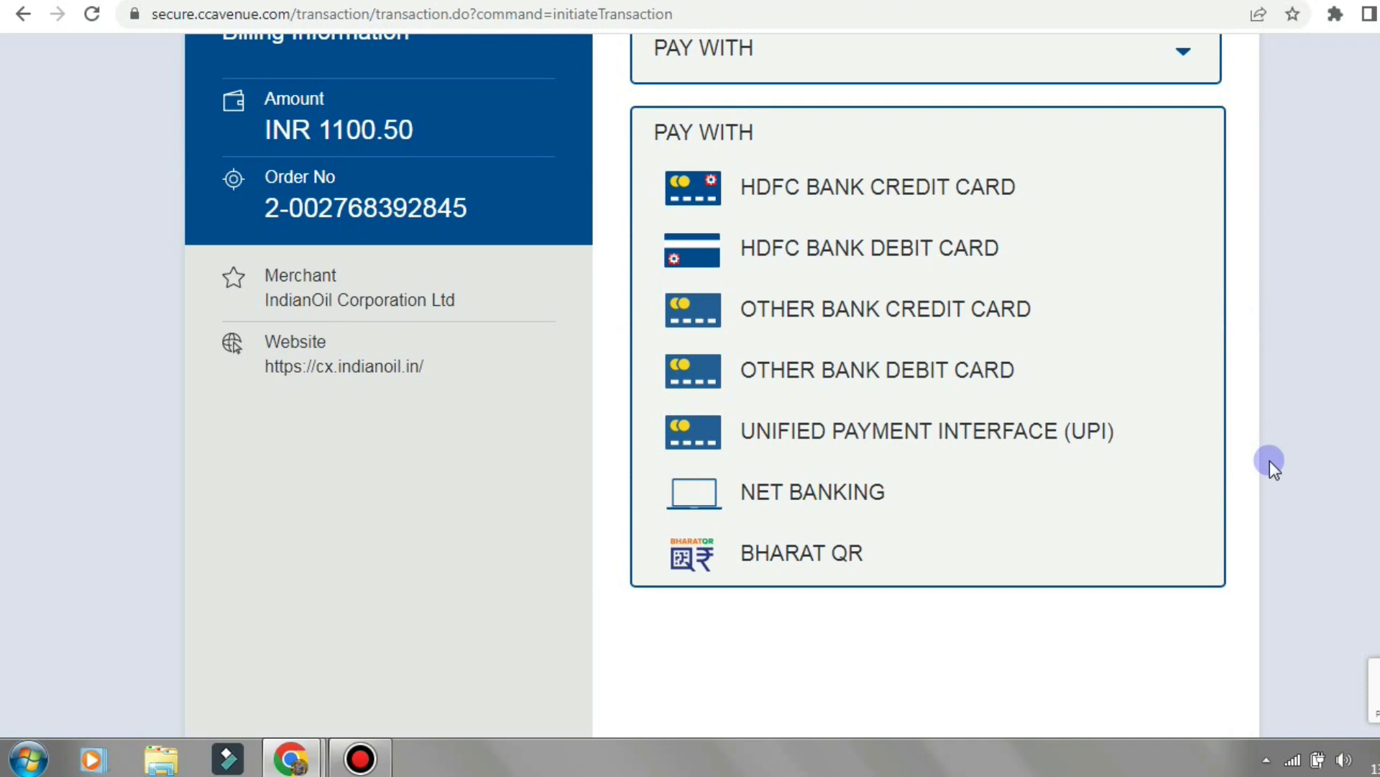
{"action": "scroll", "coordinate": [1270, 460], "scroll_direction": "up", "scroll_amount": 3}
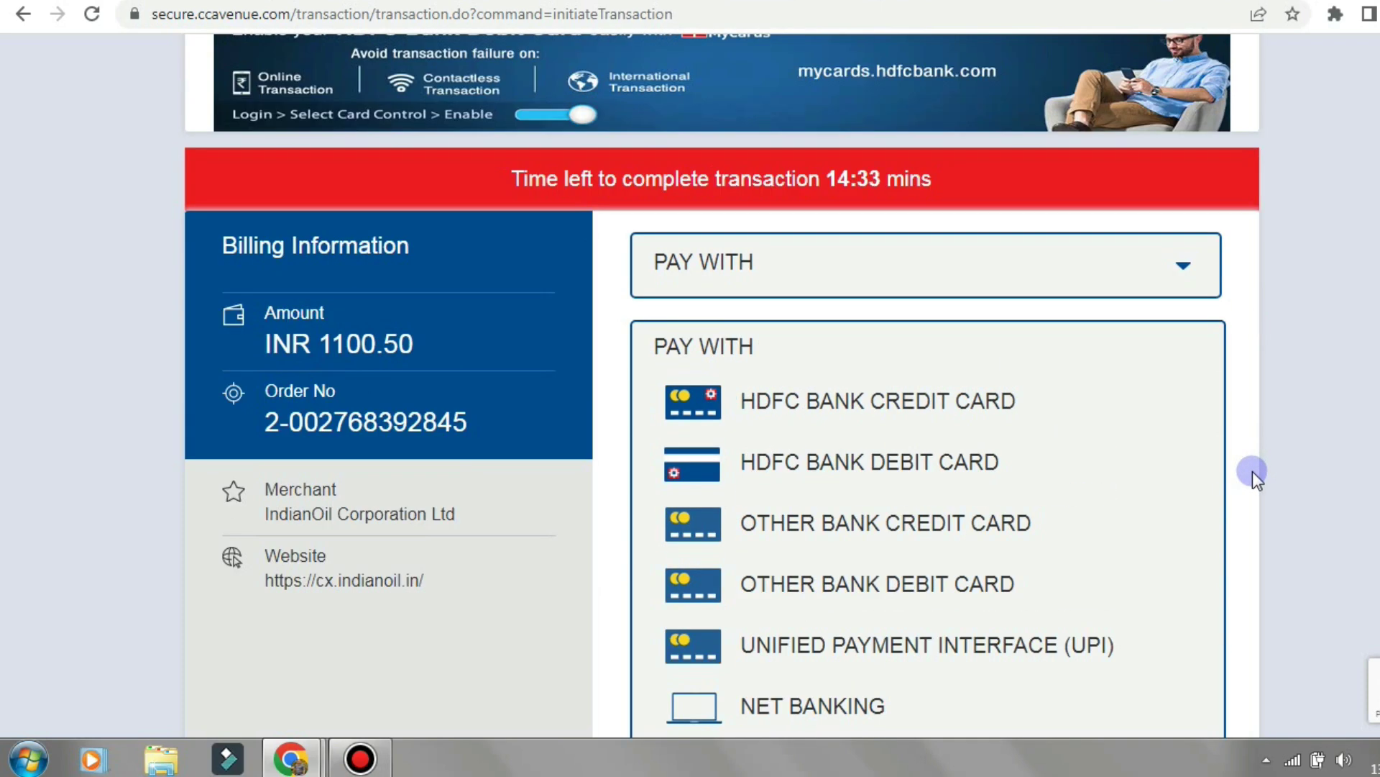
{"action": "left_click", "coordinate": [934, 525]}
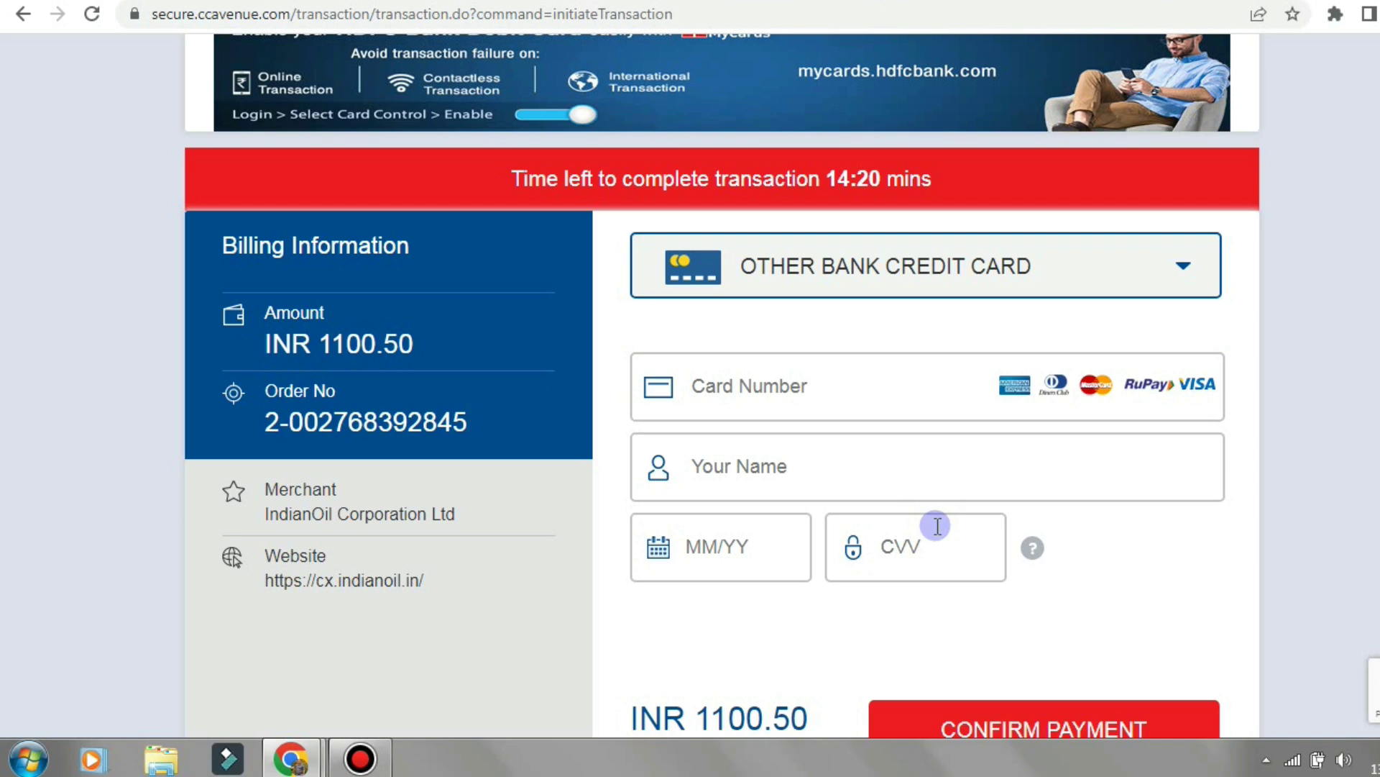
- Fill in the credit card number, cardholder name, expiry date and CVV for the payment
{"action": "scroll", "coordinate": [956, 607], "scroll_direction": "up", "scroll_amount": 2}
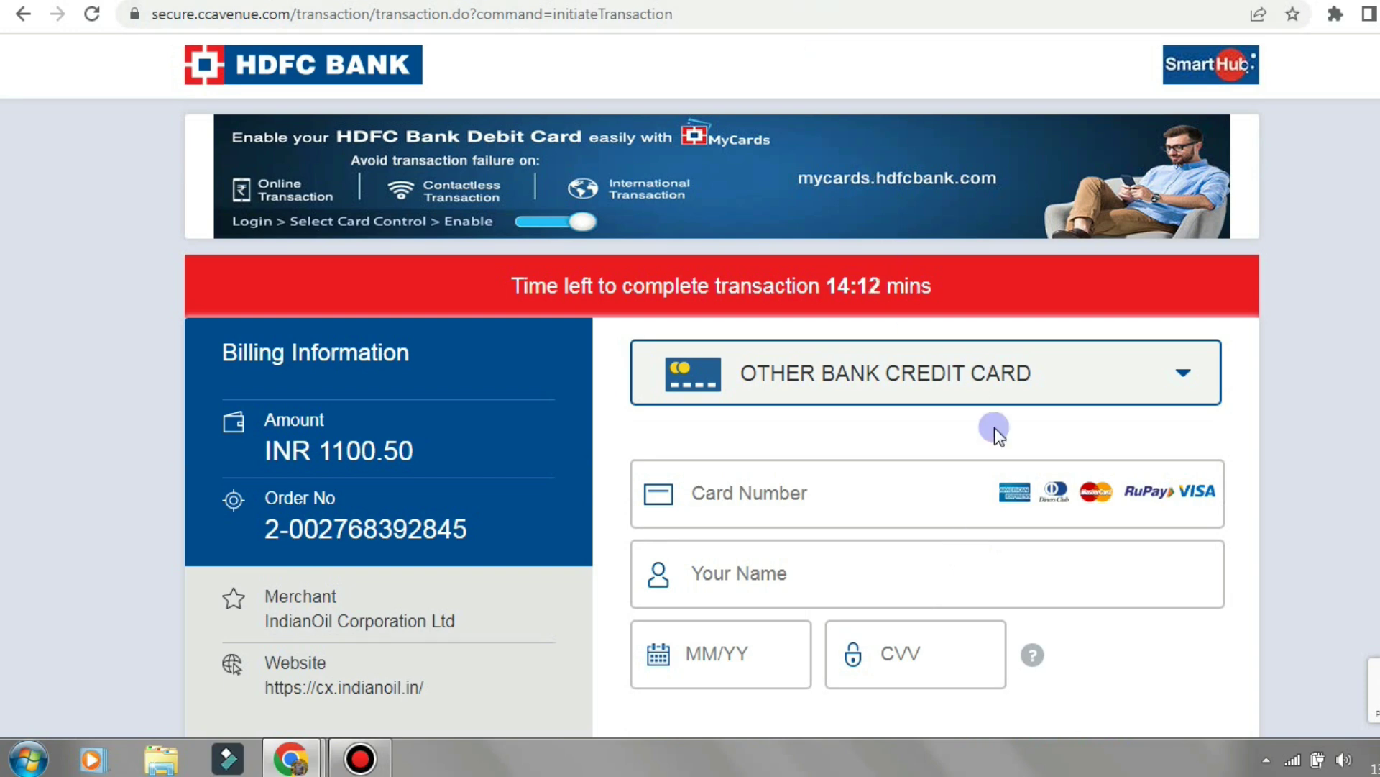
{"action": "scroll", "coordinate": [874, 395], "scroll_direction": "down", "scroll_amount": 2}
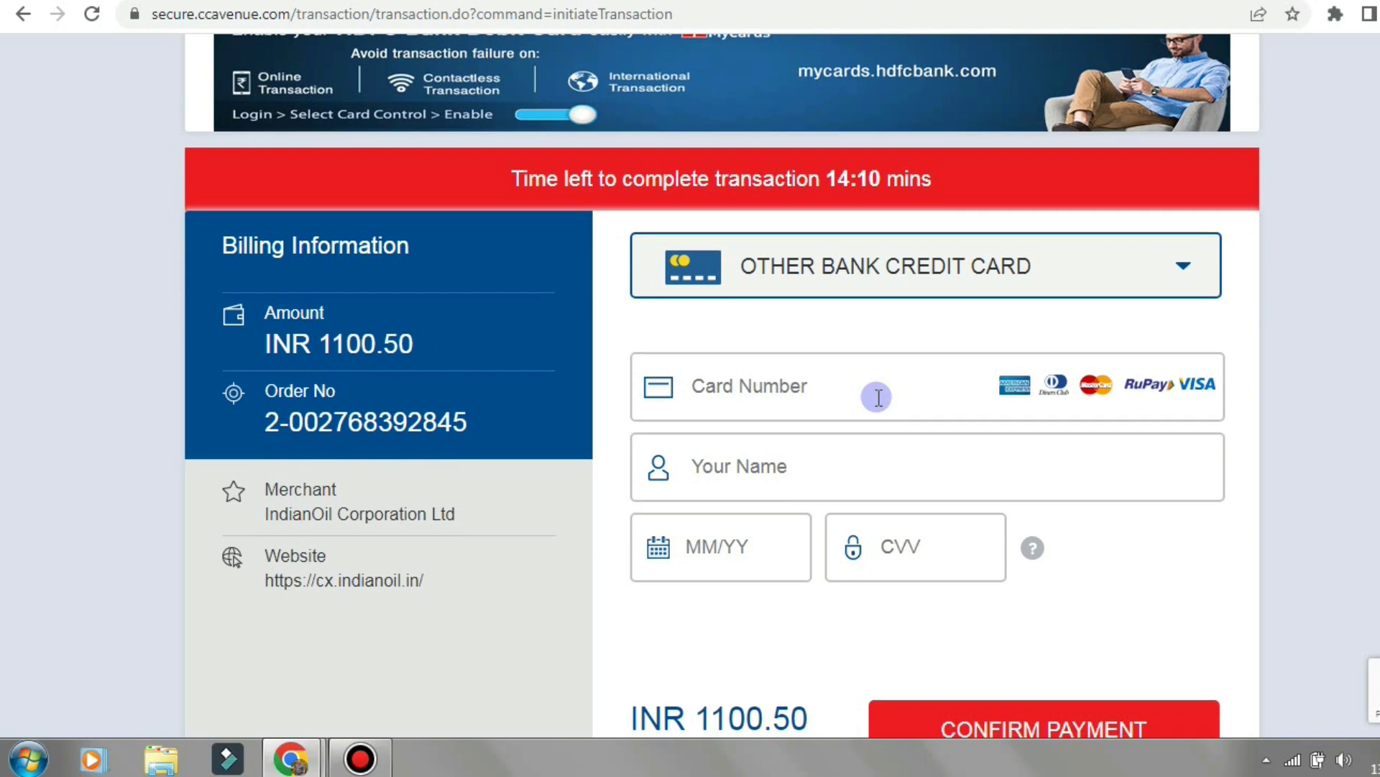
{"action": "left_click", "coordinate": [767, 386]}
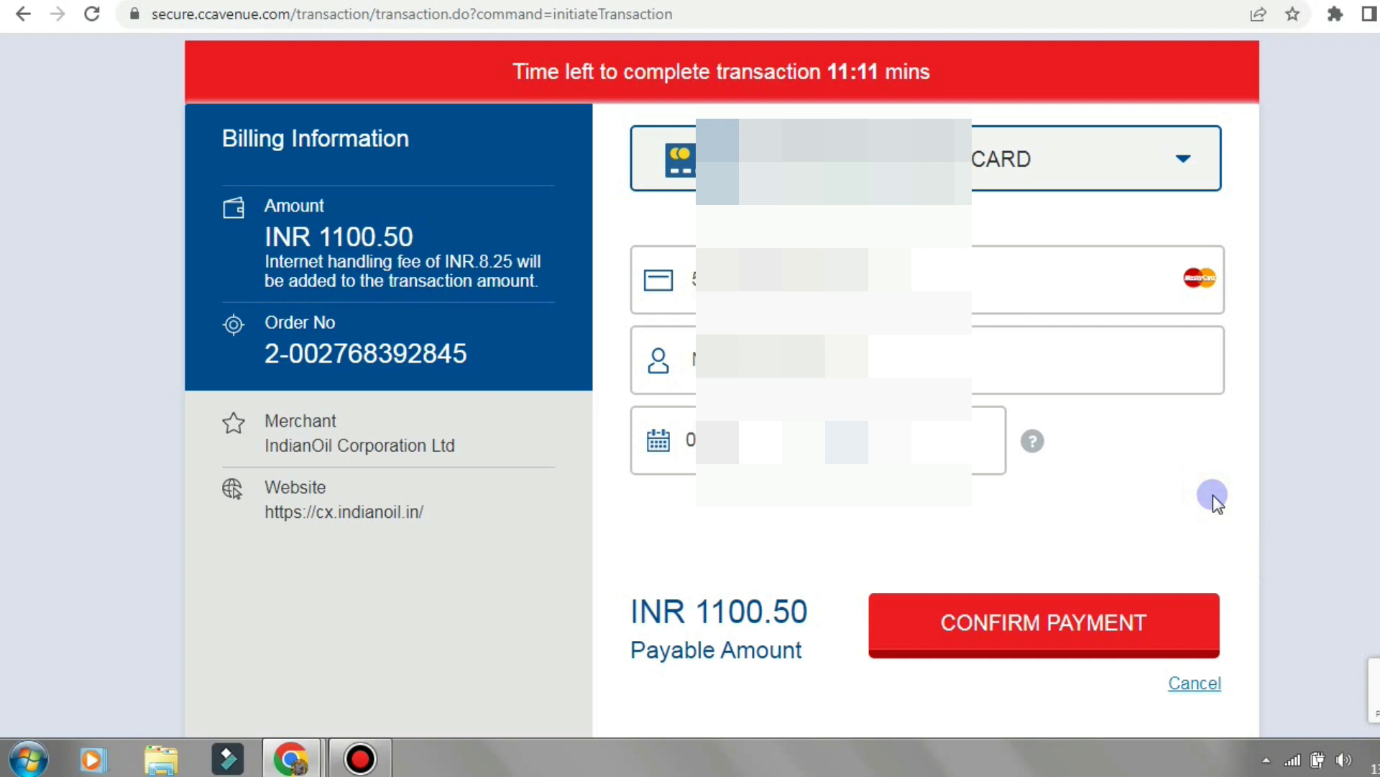
- Confirm the credit card payment and decline saving the card in the browser
{"action": "scroll", "coordinate": [1227, 496], "scroll_direction": "down", "scroll_amount": 1}
{"action": "scroll", "coordinate": [1226, 494], "scroll_direction": "down", "scroll_amount": 1}
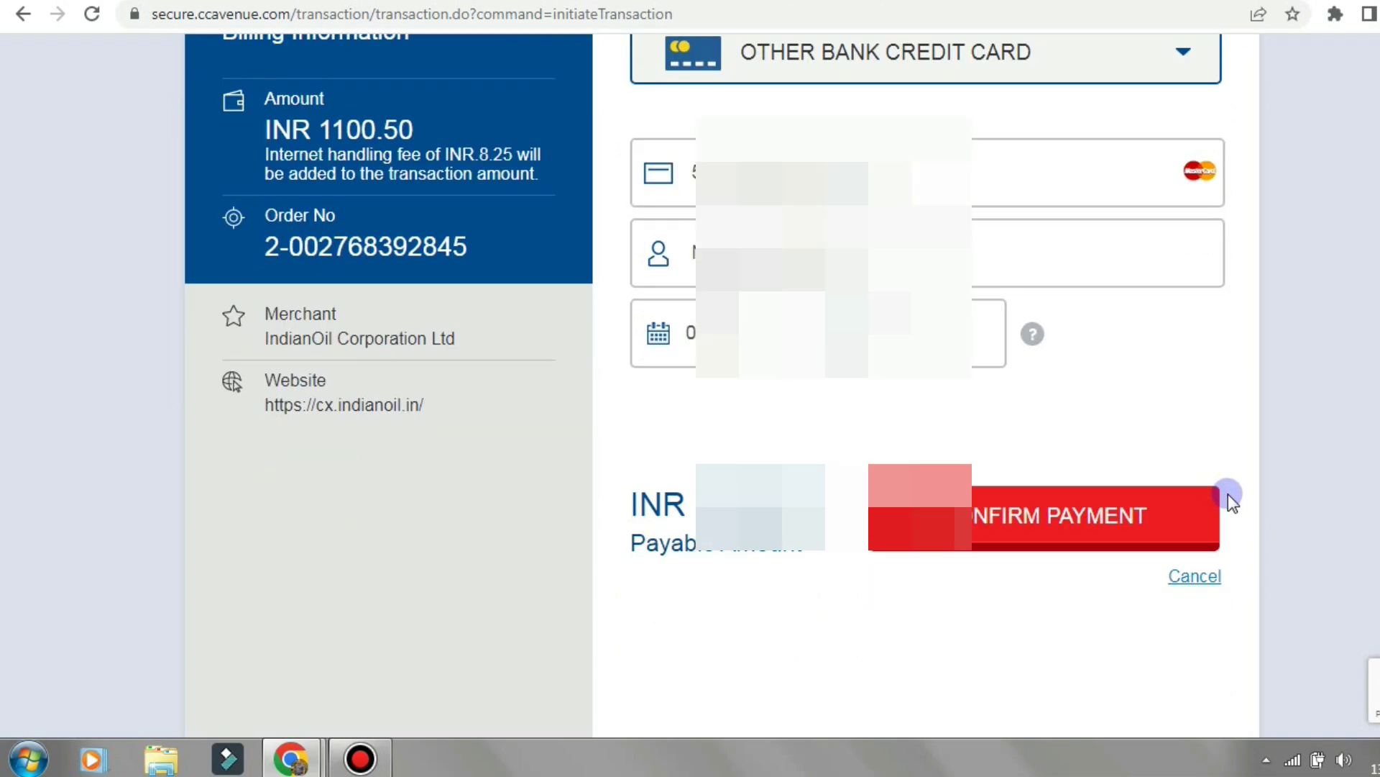
{"action": "left_click", "coordinate": [1057, 532]}
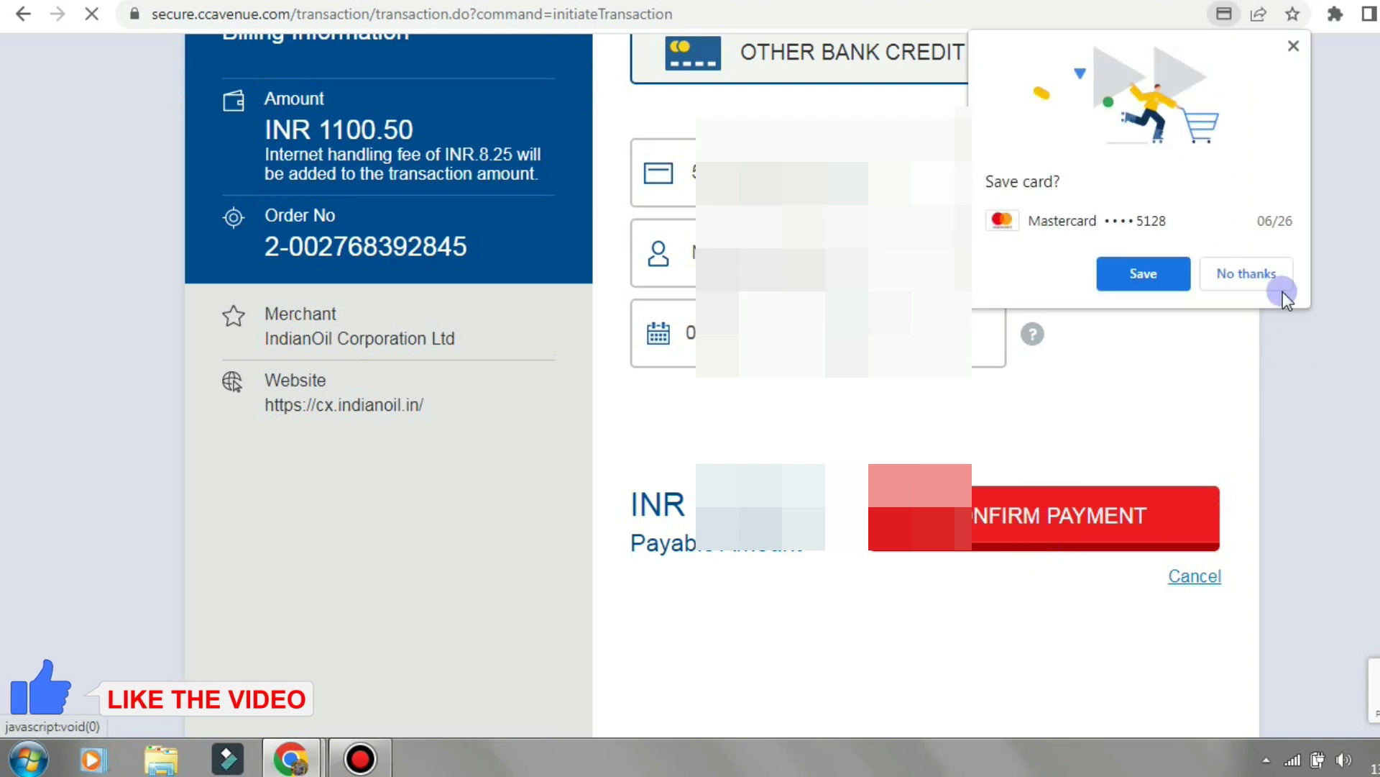
{"action": "left_click", "coordinate": [1266, 281]}
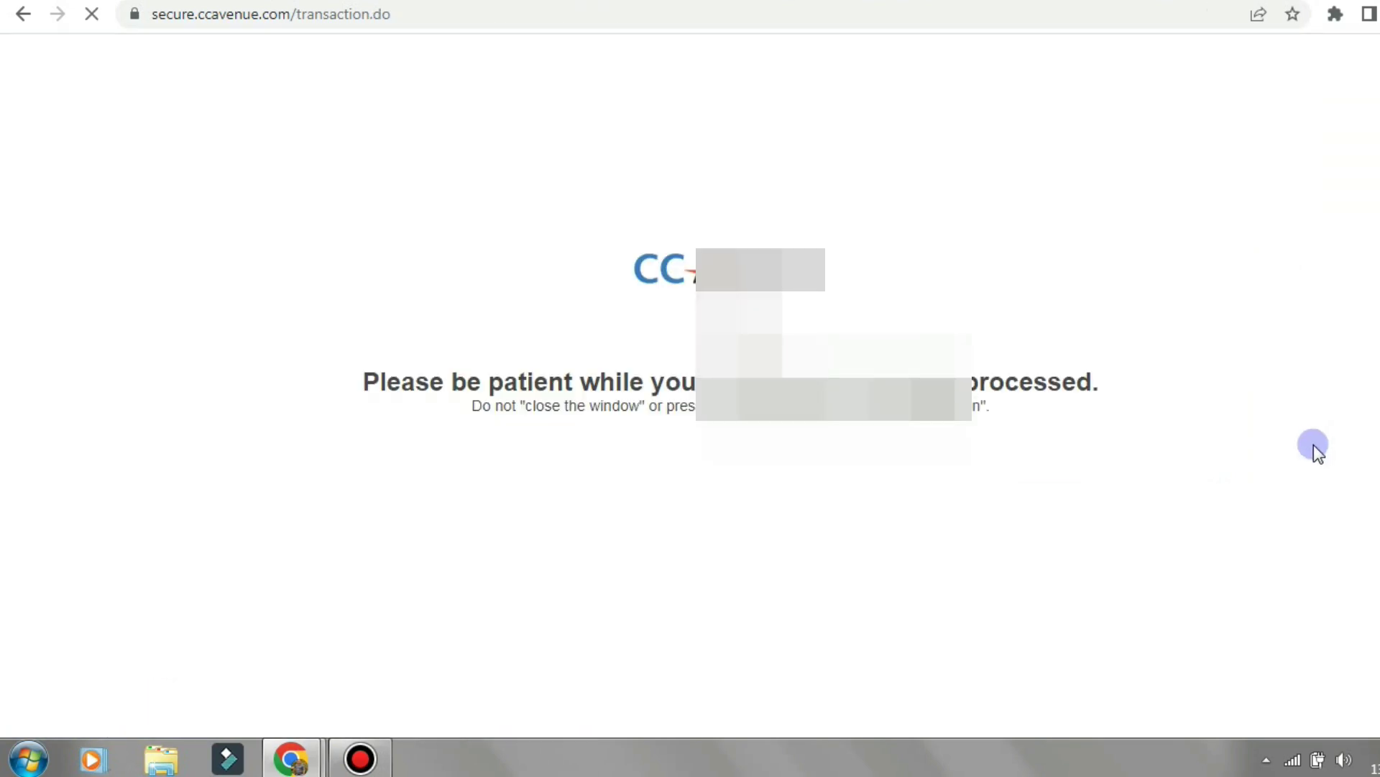